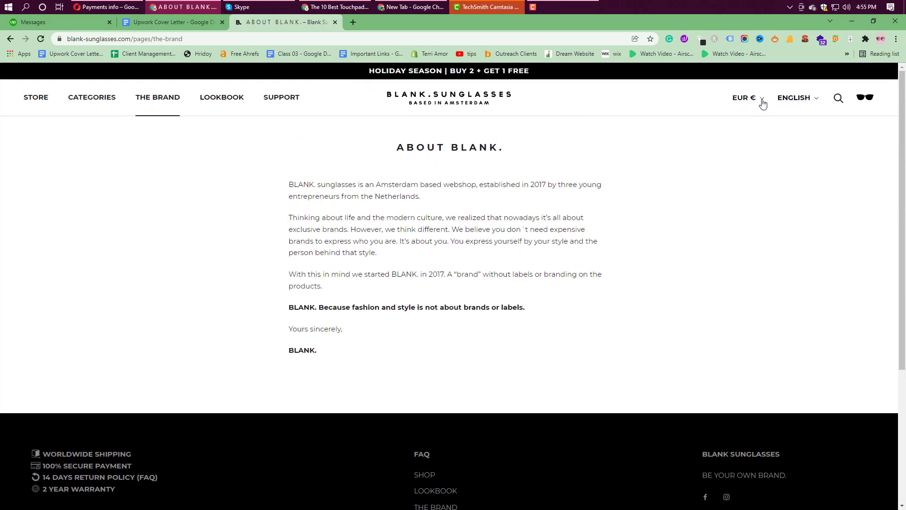
Check which languages the sunglasses store offers and look over its About page
click(815, 100)
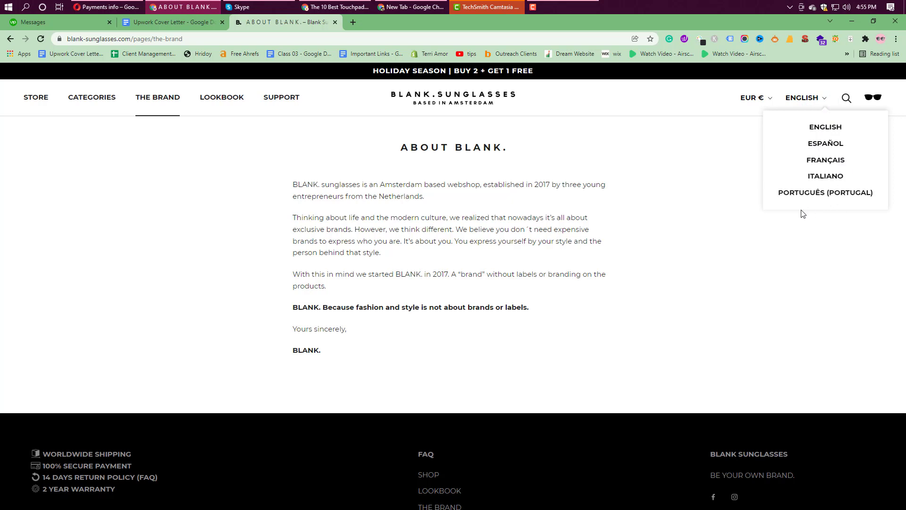
click(692, 248)
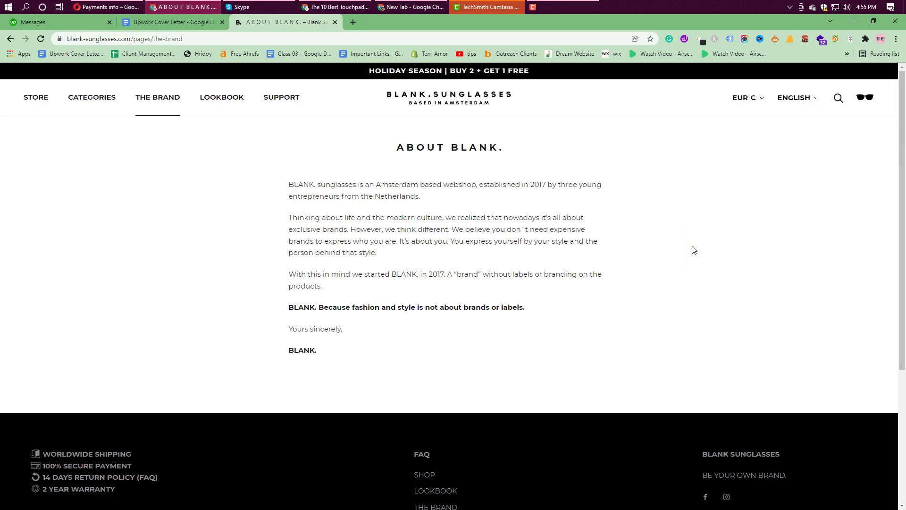
scroll(531, 246, down, 4)
scroll(517, 257, up, 4)
Create a blank Google Sheets spreadsheet in a new browser tab
click(356, 24)
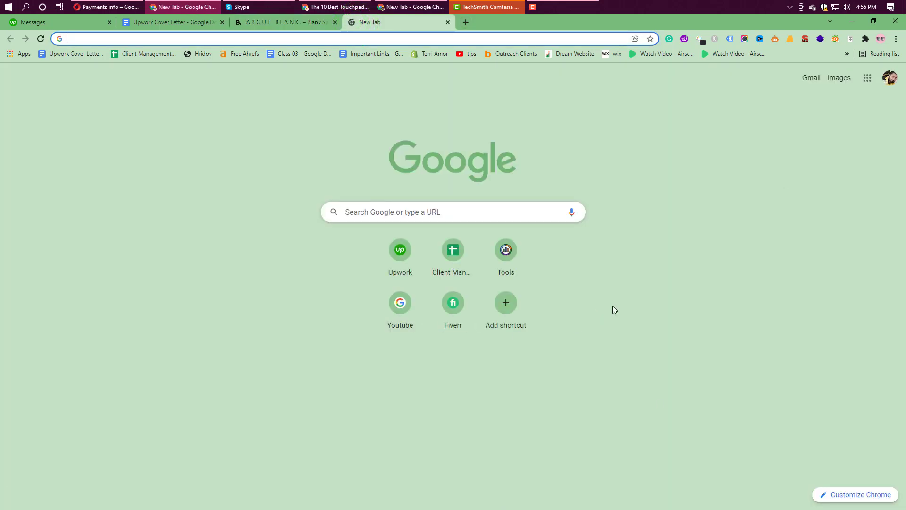
click(868, 78)
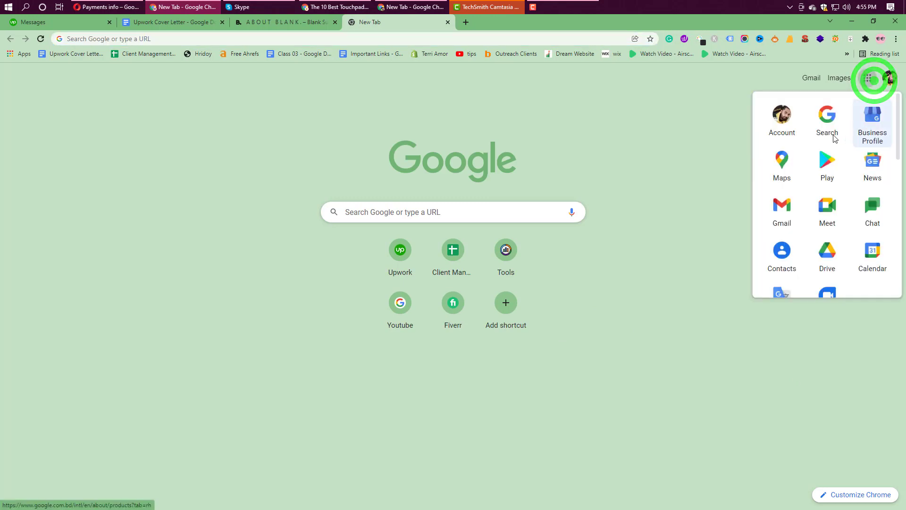
scroll(845, 247, down, 3)
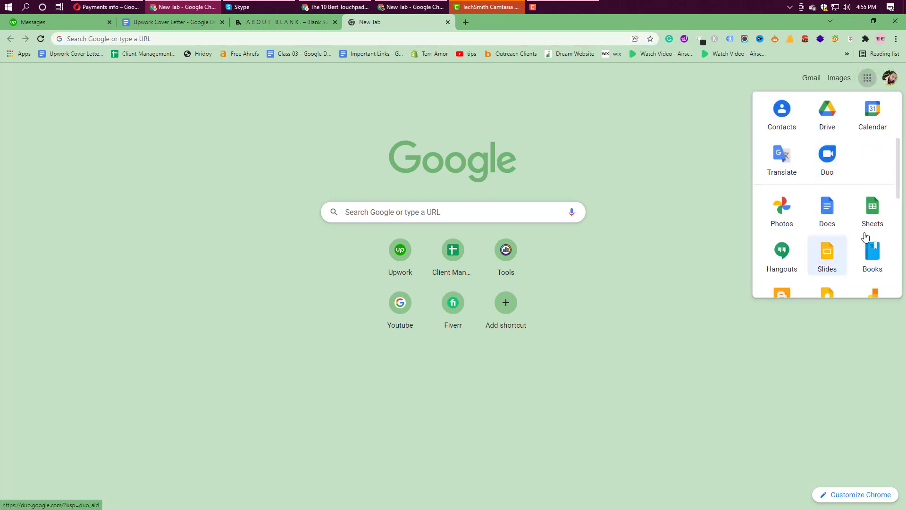
click(870, 219)
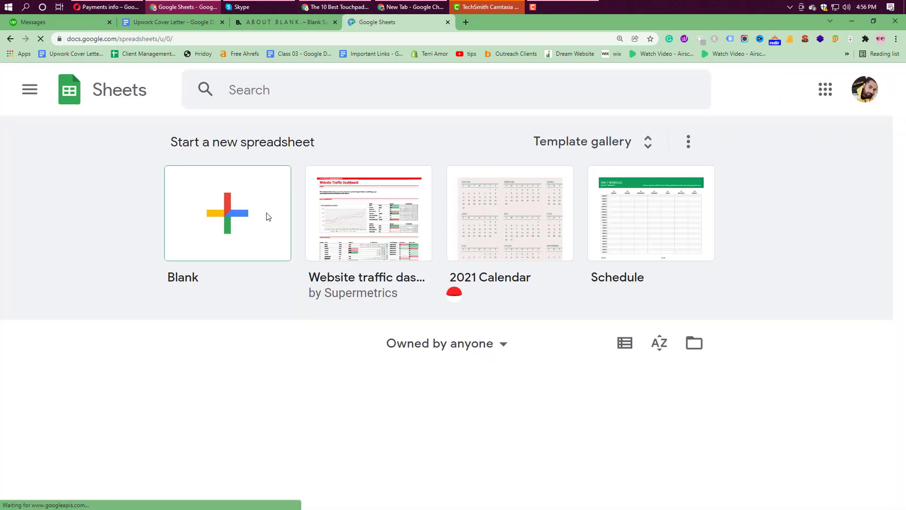
click(254, 216)
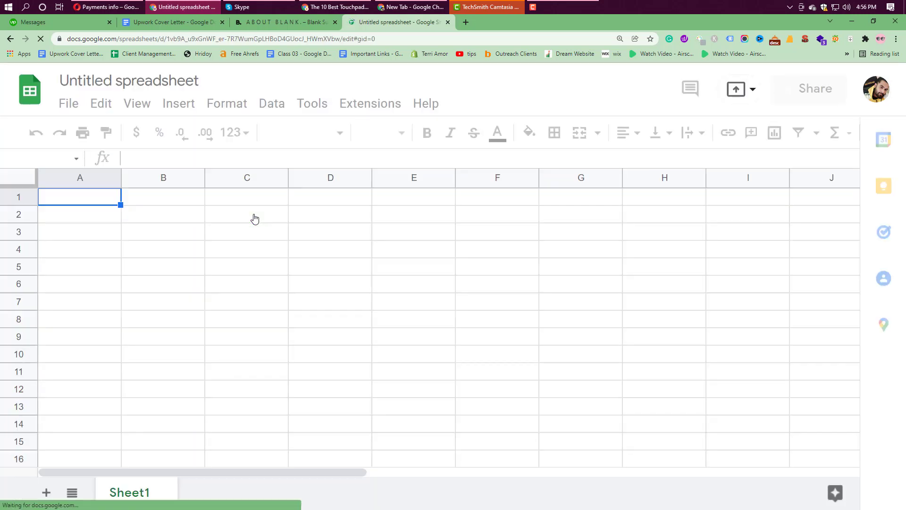
click(282, 309)
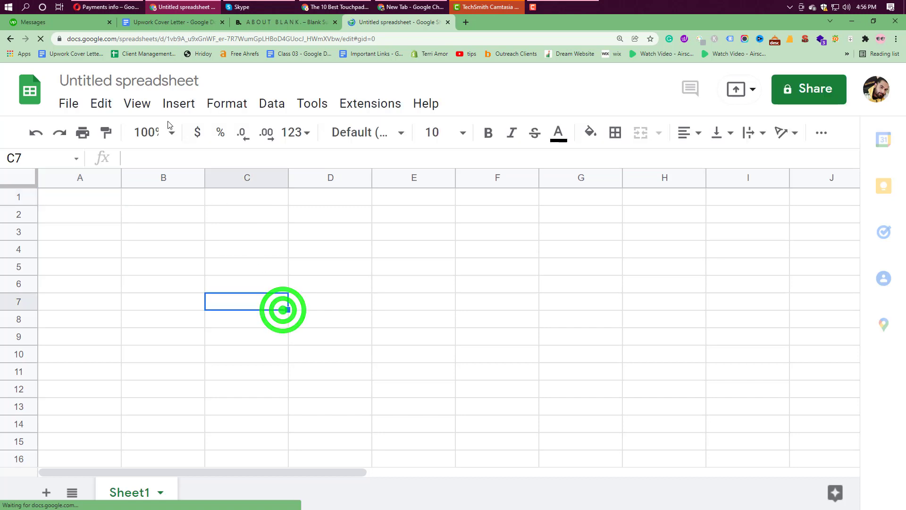
Rename the spreadsheet as "Report Sheet for Blank Sunglasses"
click(154, 80)
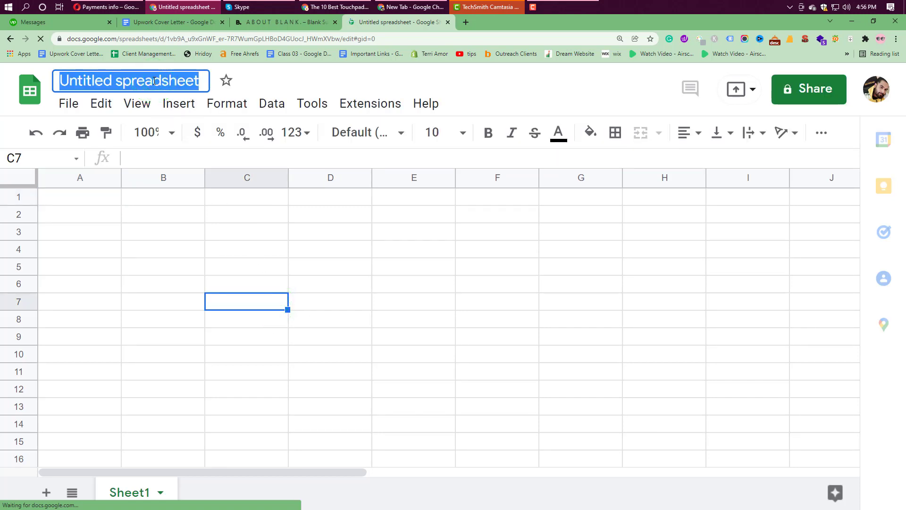
text(Repopr)
key(BackSpace)
key(BackSpace)
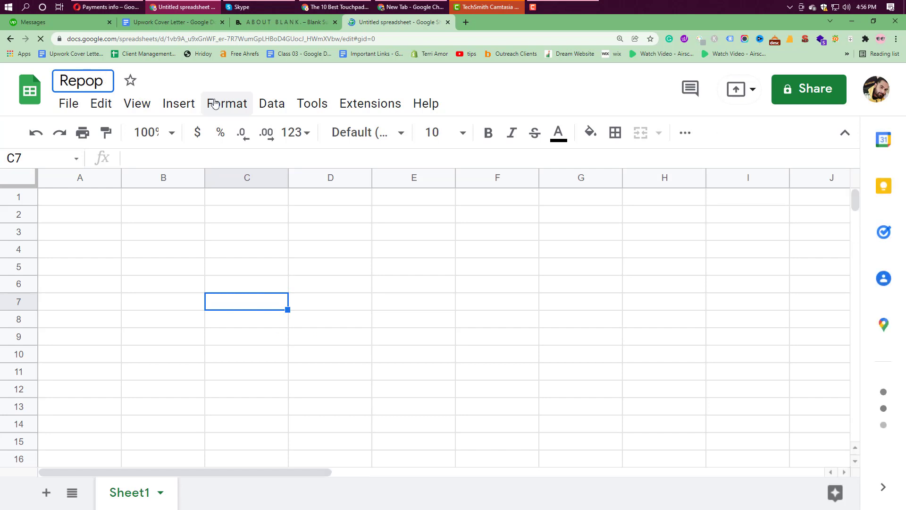
text(rt Sheet)
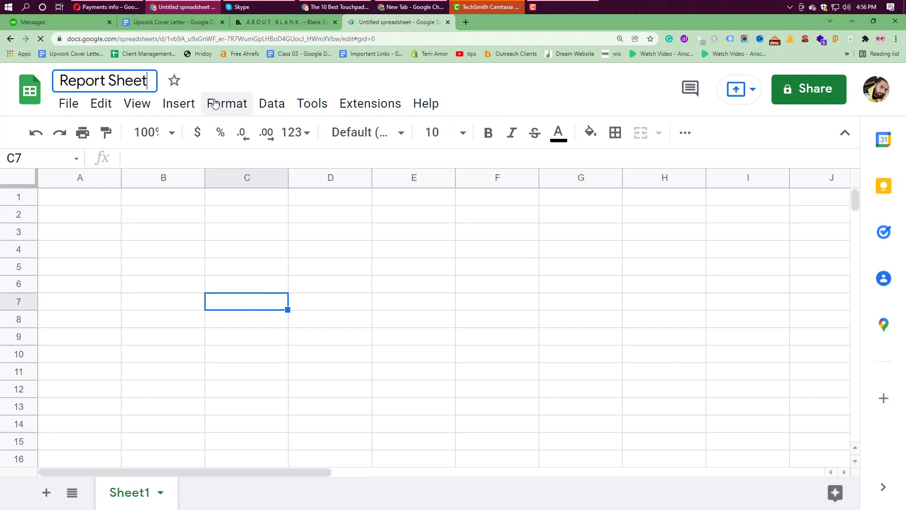
text( for )
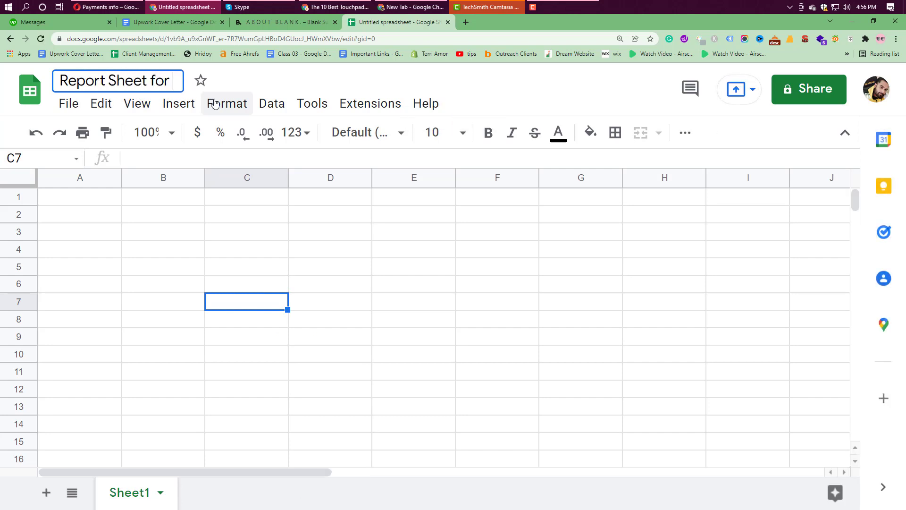
text(Blank )
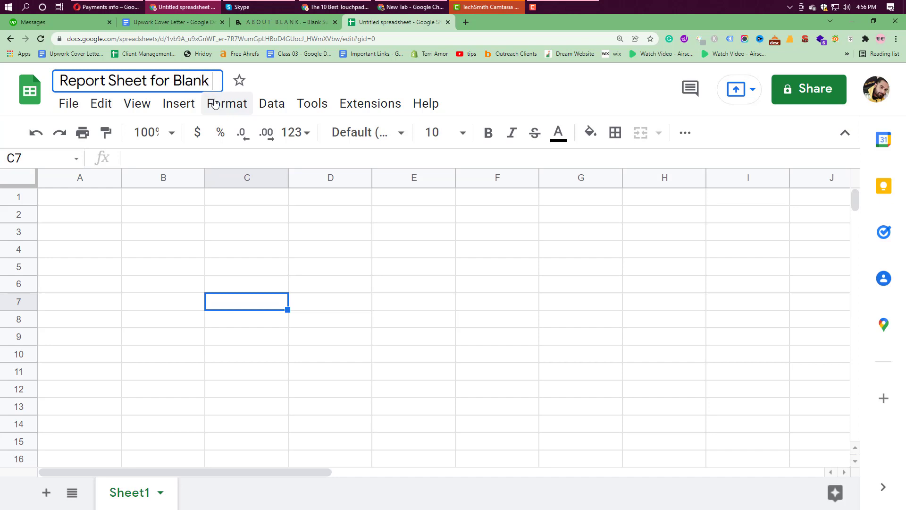
text(Sungla)
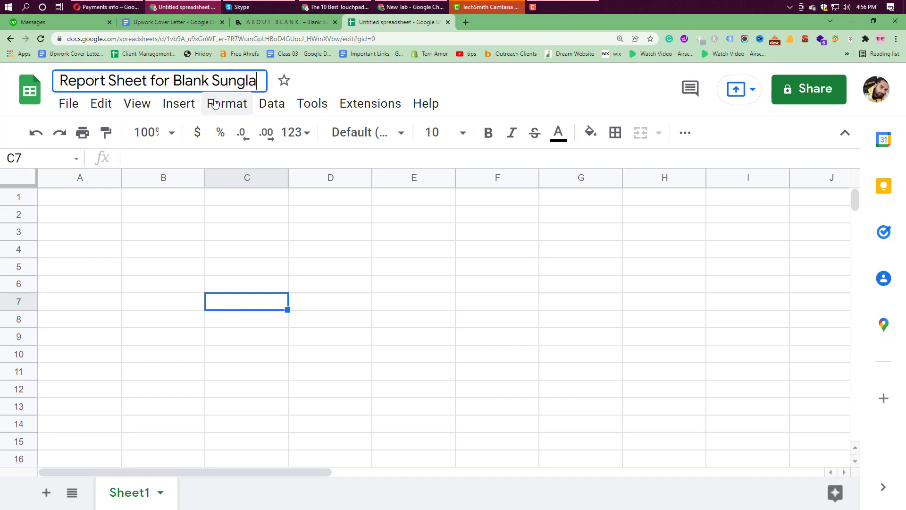
text(sses)
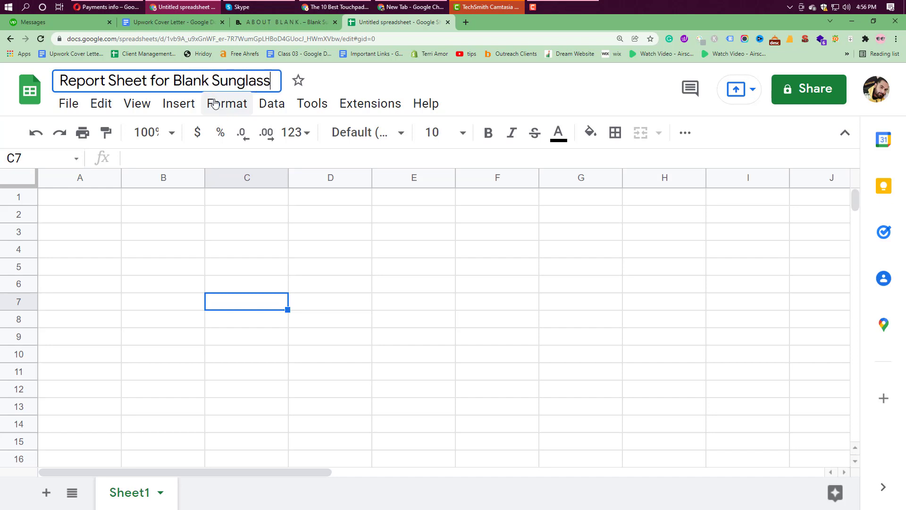
click(522, 320)
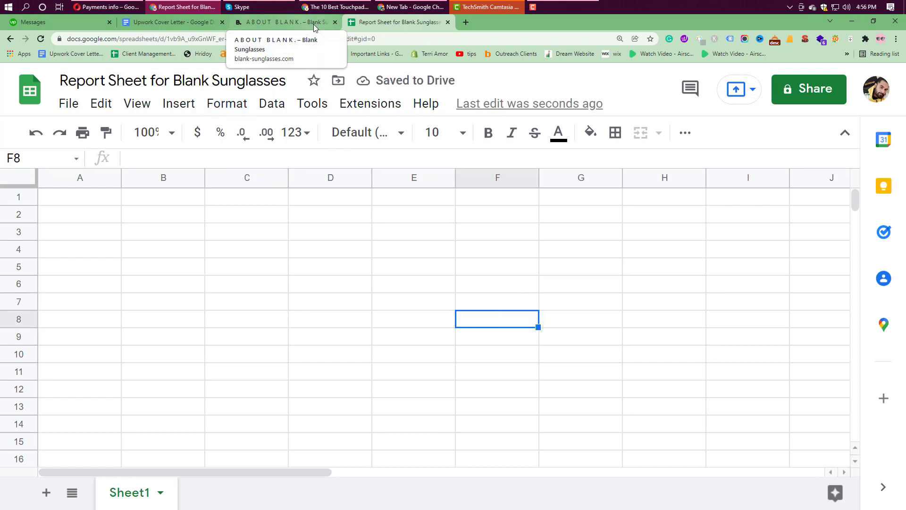
click(272, 239)
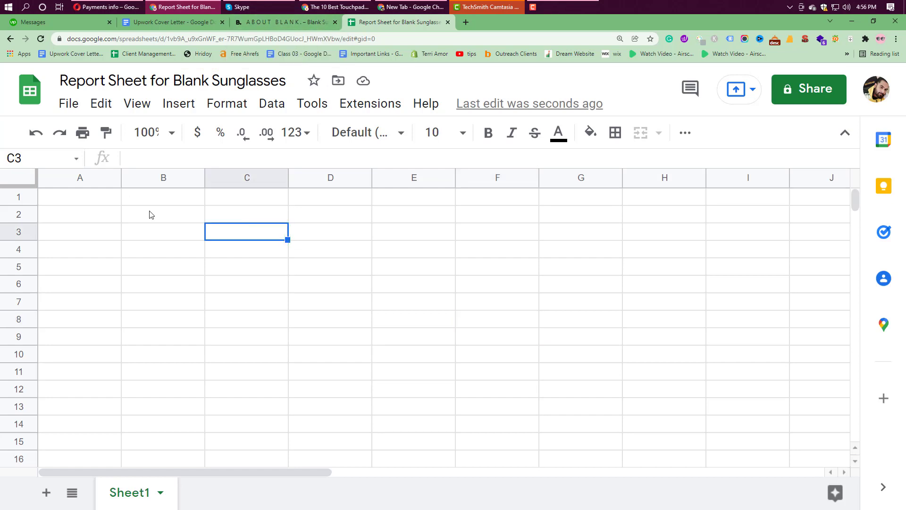
Rename Sheet1 as "Website Info"
click(157, 492)
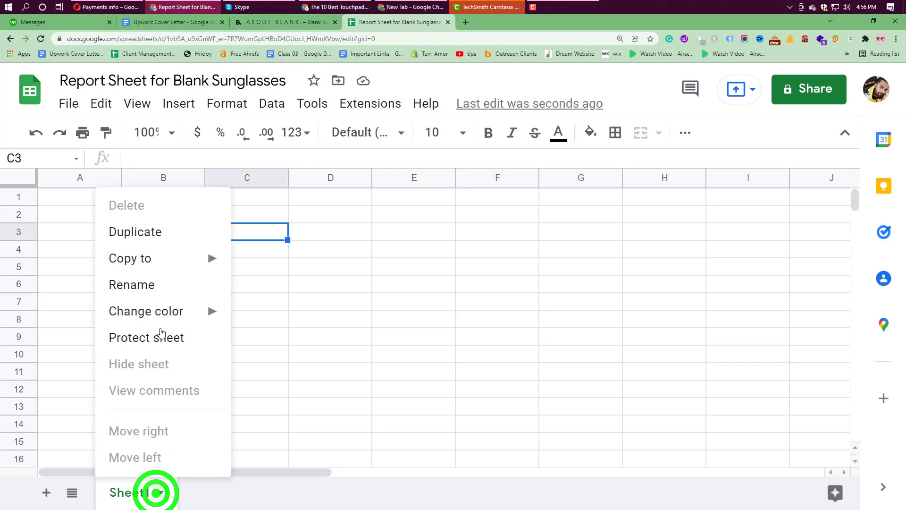
click(152, 286)
text(We)
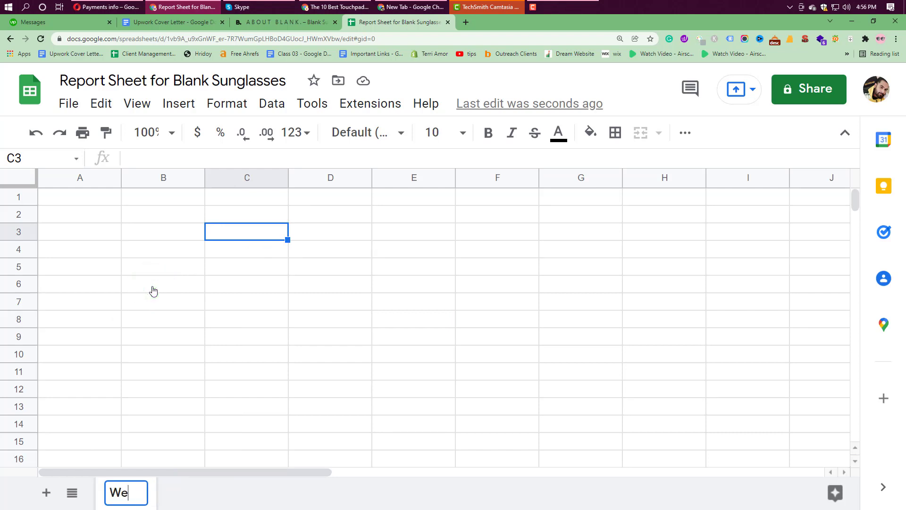
text(bsite In)
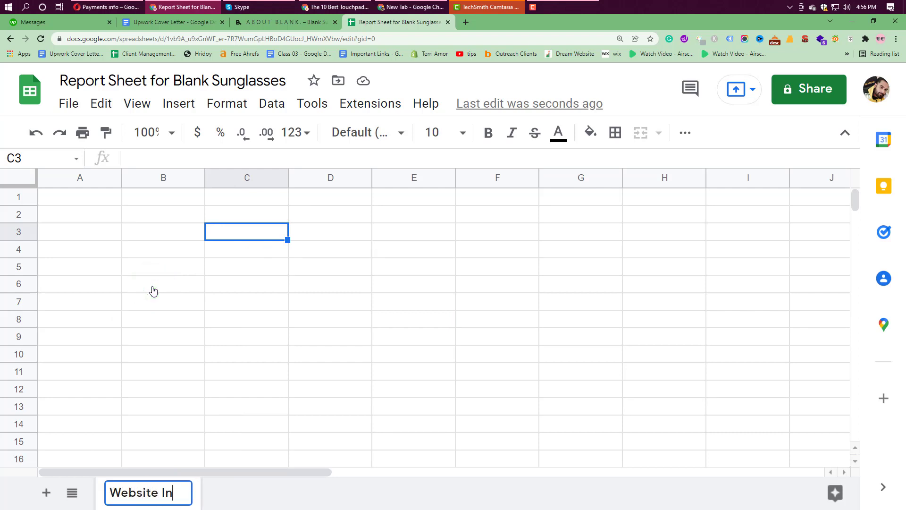
text(fo)
click(147, 281)
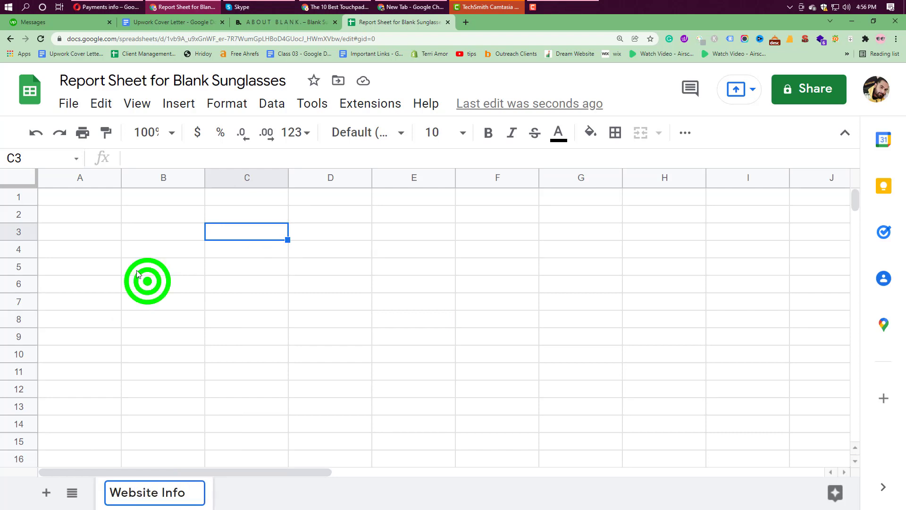
Enter the label "Website URL" in cell A2
click(90, 217)
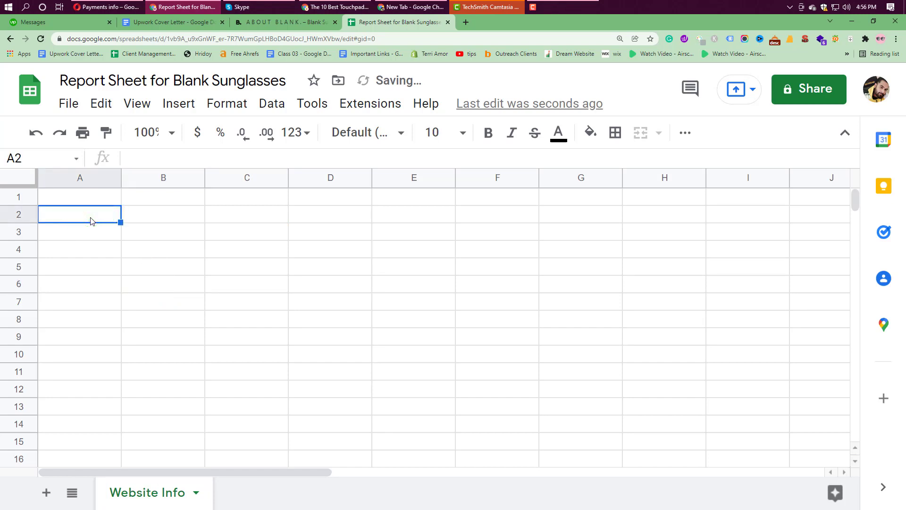
text(Websi)
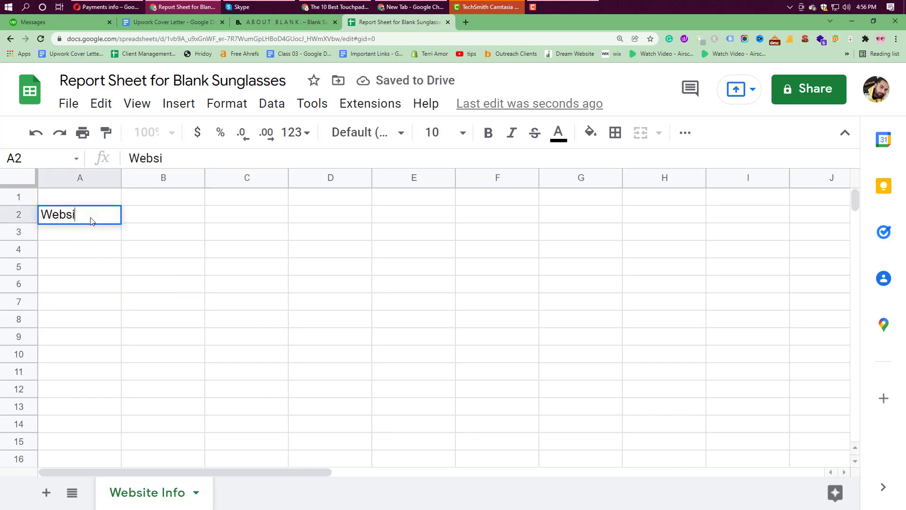
text(te URL)
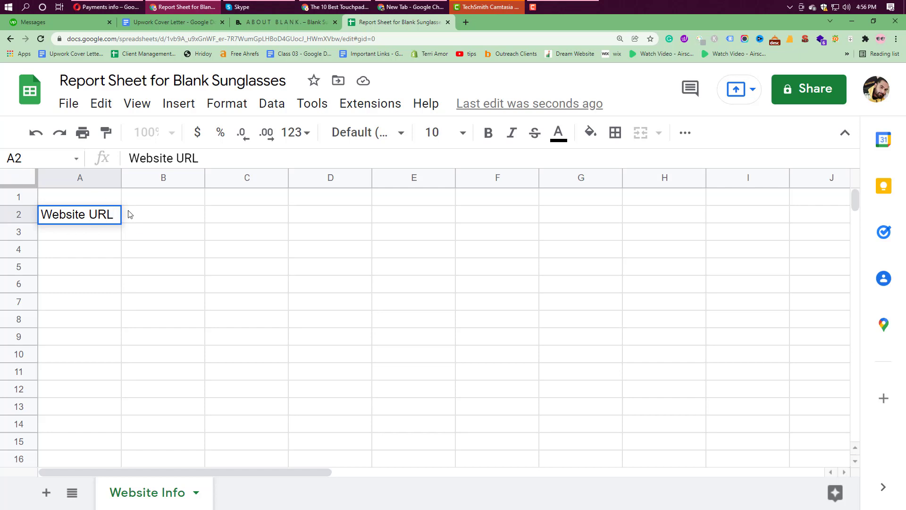
click(130, 214)
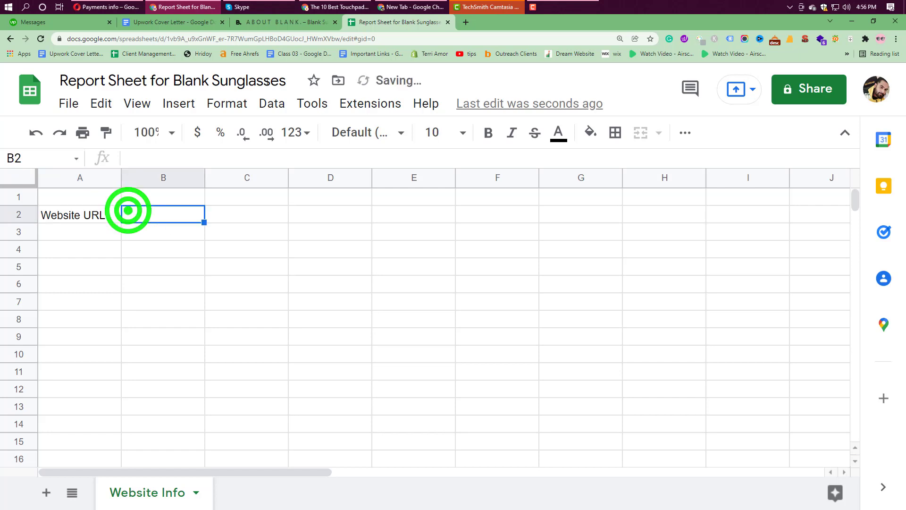
click(271, 23)
drag(131, 38, 66, 39)
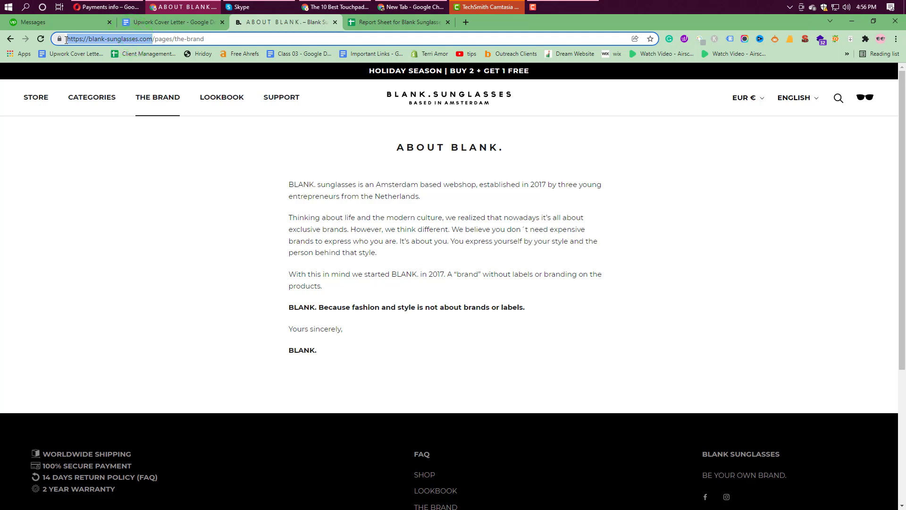
key(ctrl+c)
click(402, 24)
key(ctrl+v)
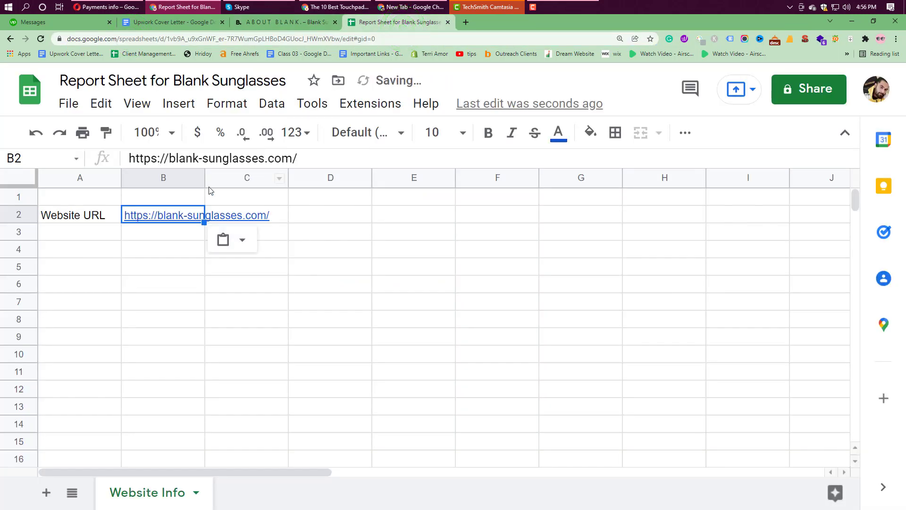
drag(205, 177, 352, 177)
click(317, 240)
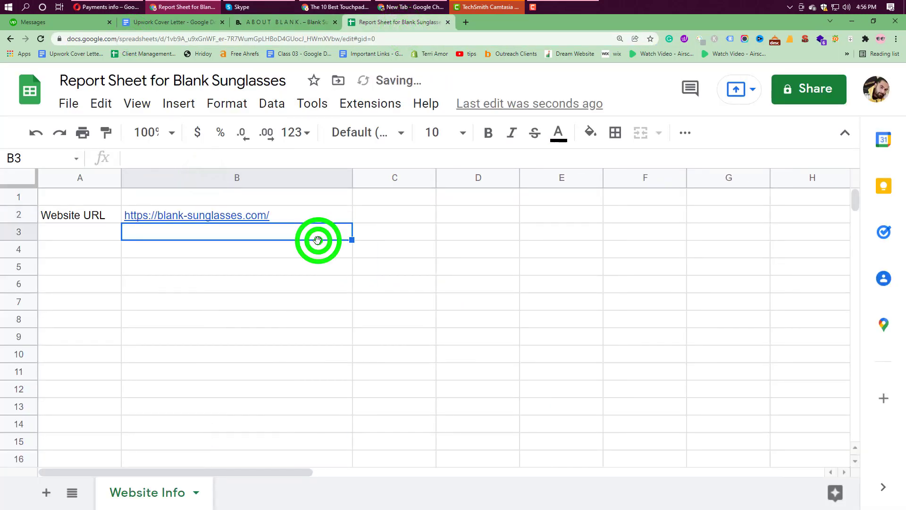
Enter the label "Brand Location" in cell A3
click(75, 238)
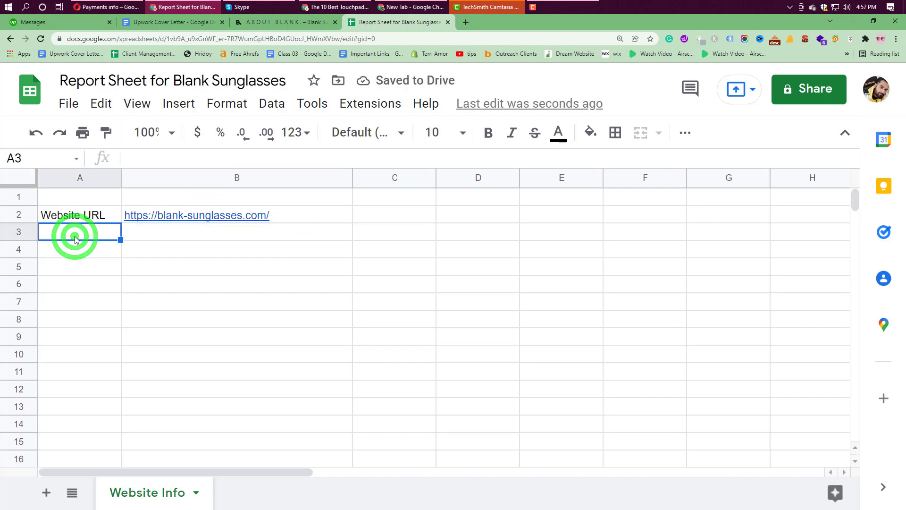
text(Loca)
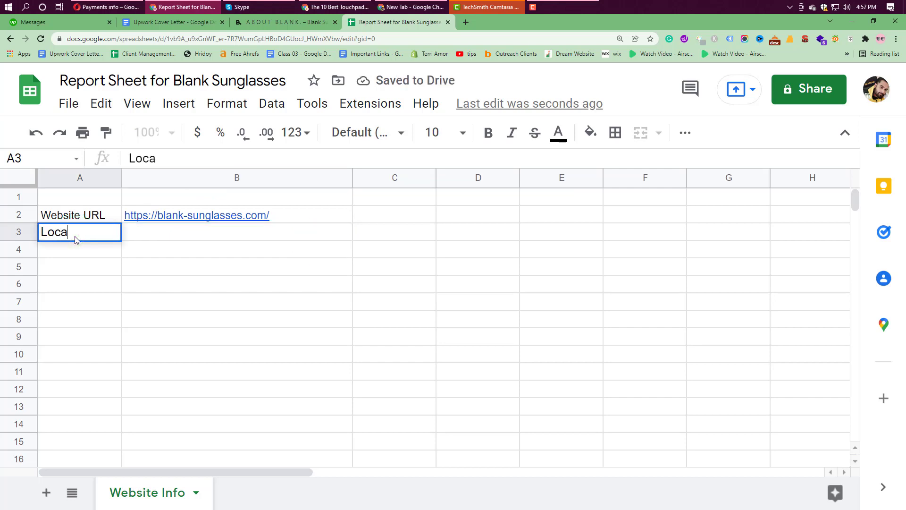
text(tion)
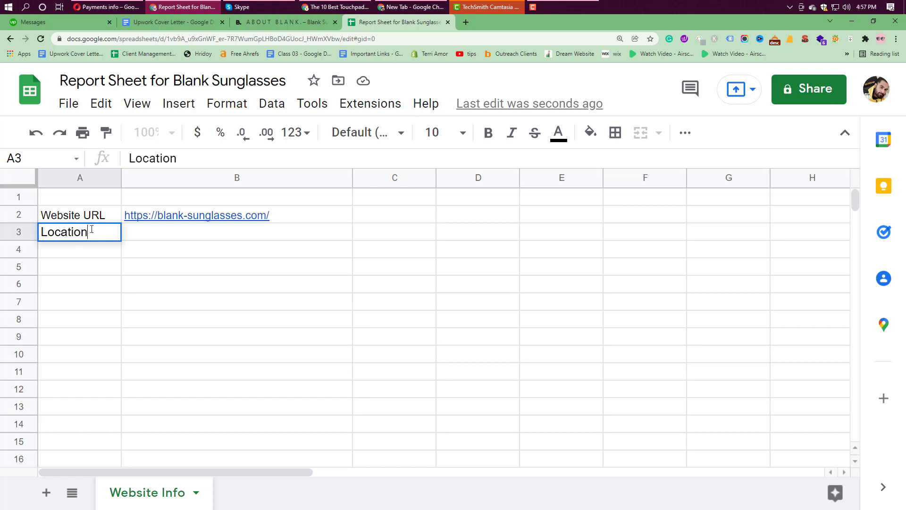
double_click(46, 227)
text(Brand)
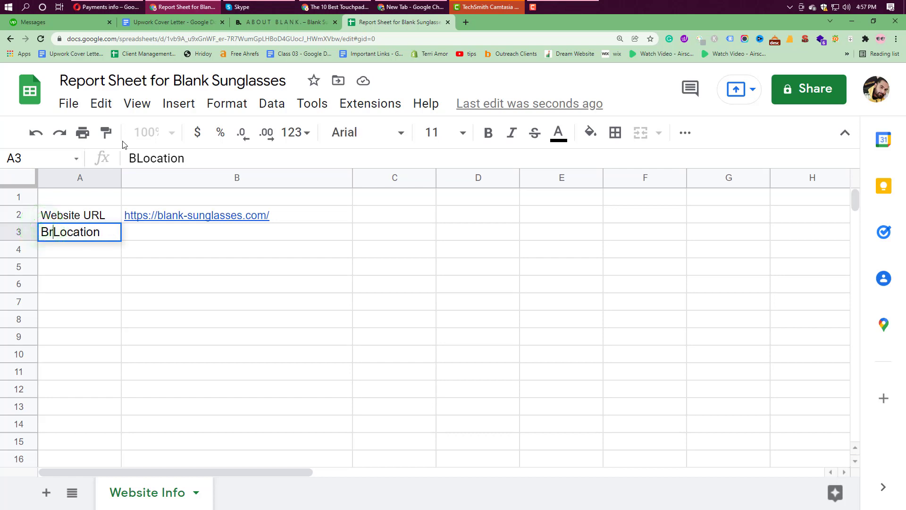
click(329, 255)
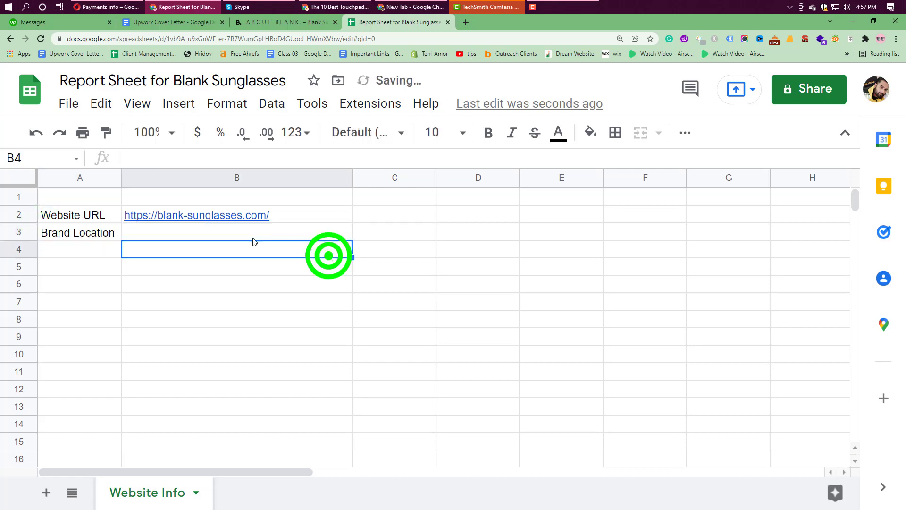
Enter "Netherlands" as the brand location in cell B3
click(249, 234)
text(Neth)
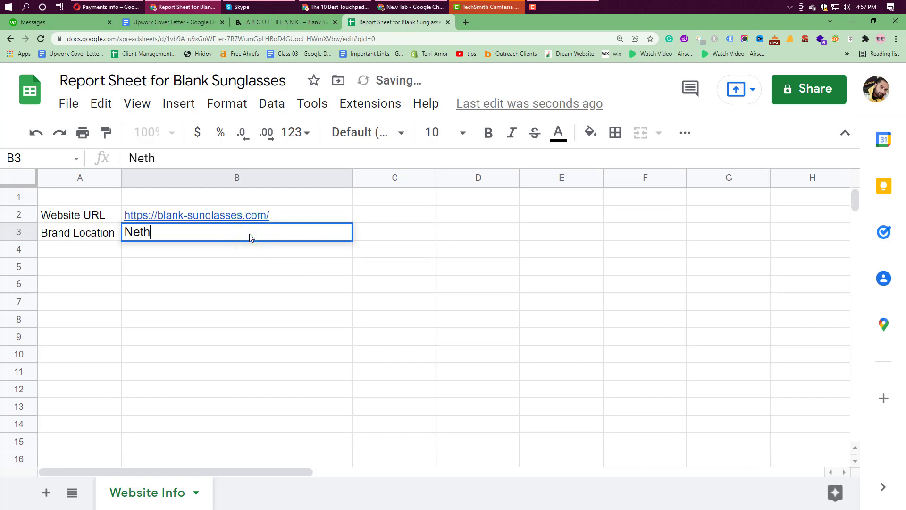
text(erka)
key(BackSpace)
key(BackSpace)
text(la)
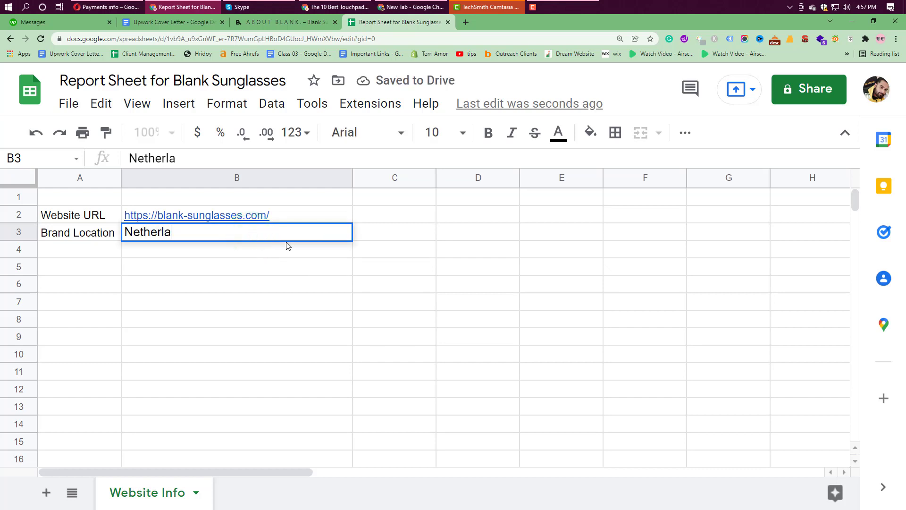
text(nds)
click(290, 256)
Copy the country name "Netherlands" from the store's About page into cell B3 of the report sheet
click(285, 22)
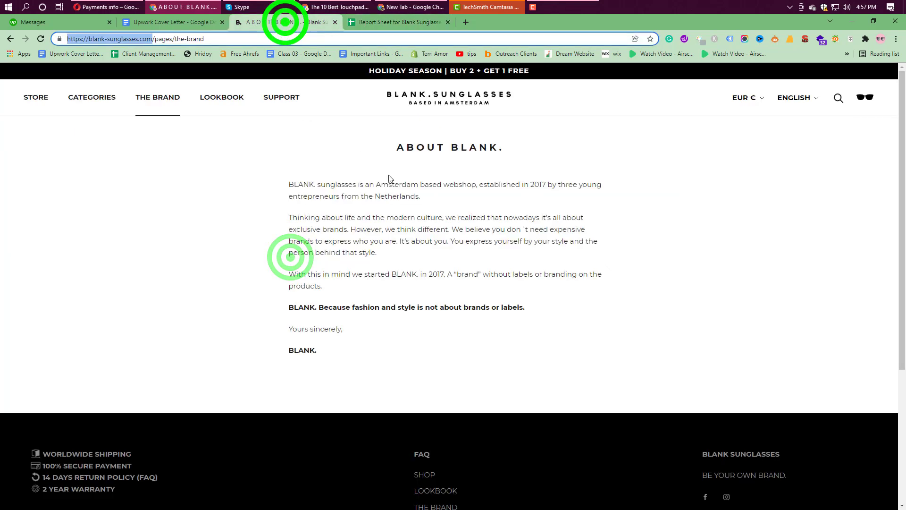
drag(375, 196, 417, 198)
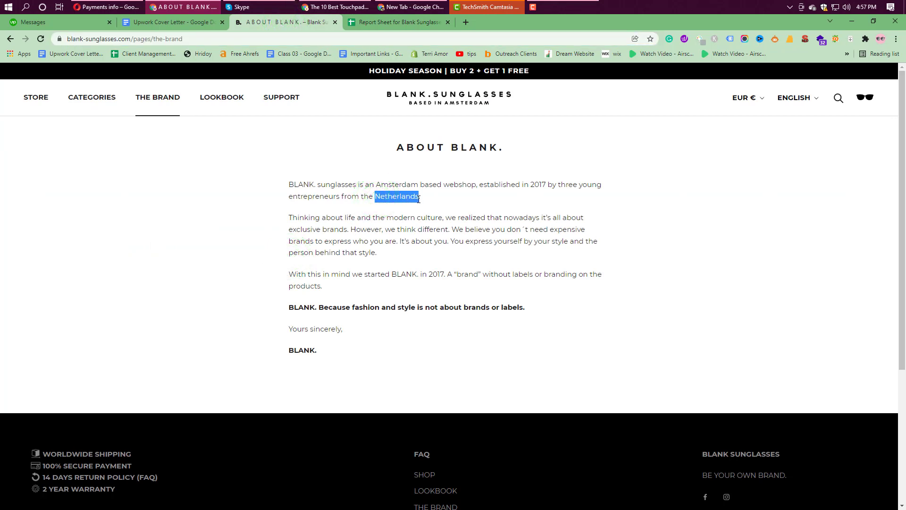
key(ctrl+c)
click(408, 22)
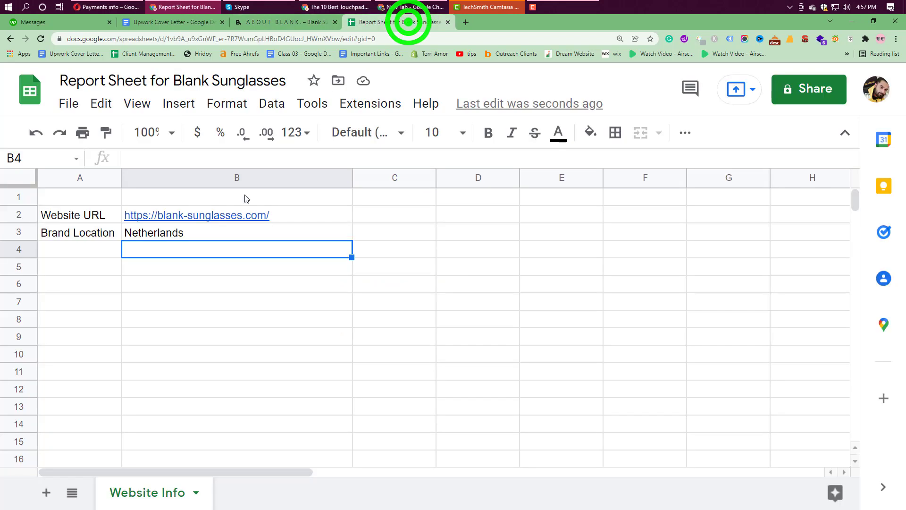
click(216, 230)
key(ctrl+v)
click(239, 266)
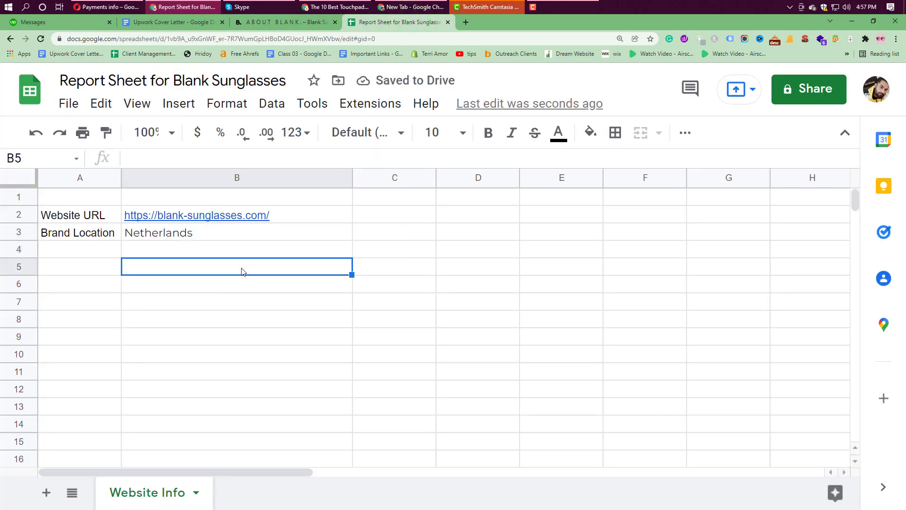
Enter the label "Targeted Country" in cell A4 and widen column A to fit it
click(106, 250)
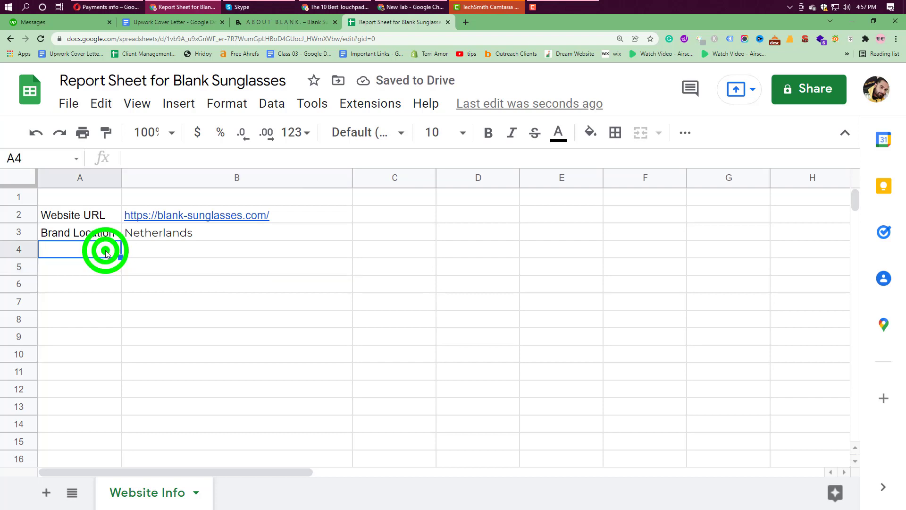
text(Targeted )
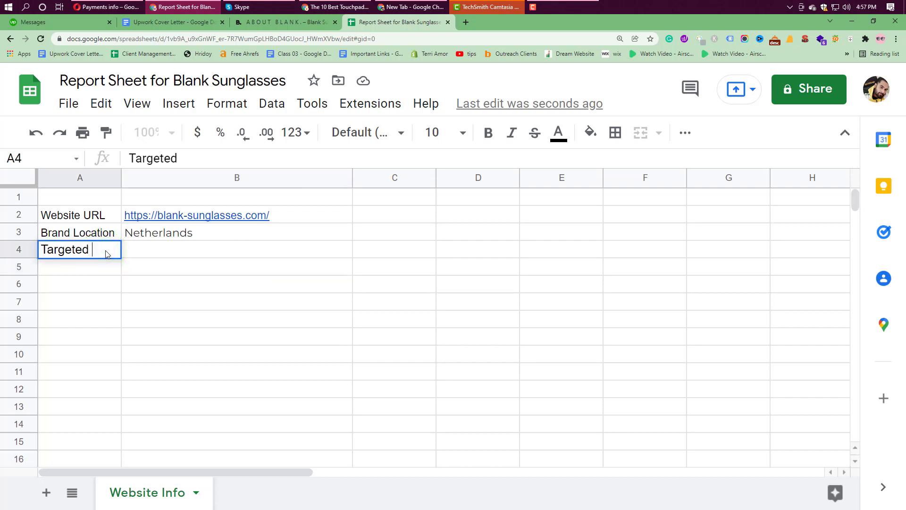
text(Country)
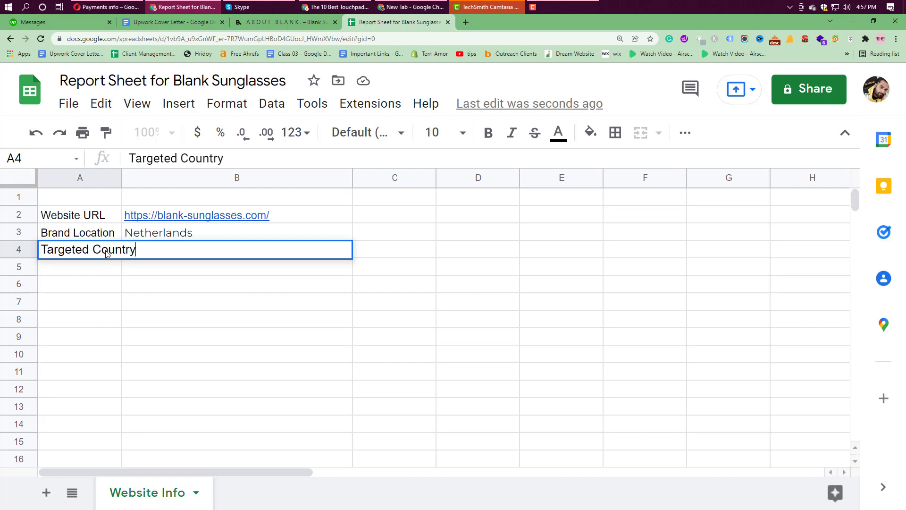
click(180, 347)
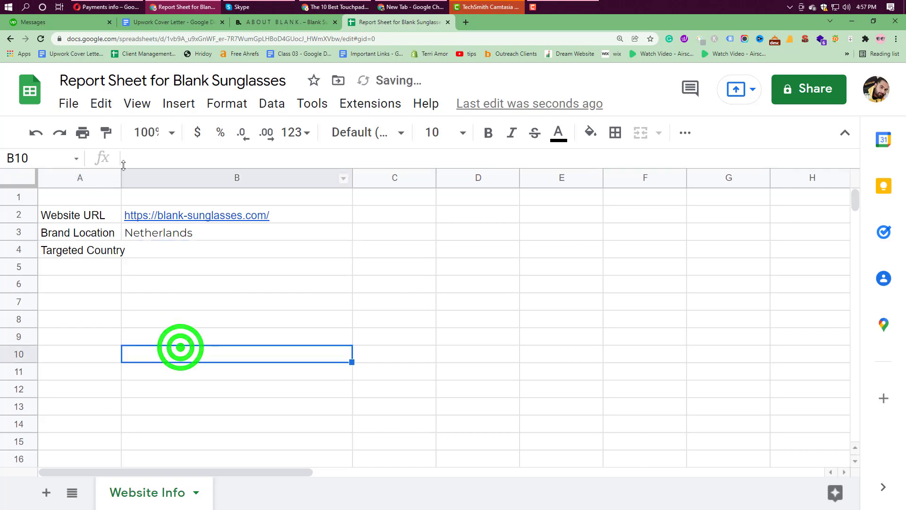
drag(121, 173, 178, 175)
Enter "Globally" as the targeted country in cell B4
click(221, 246)
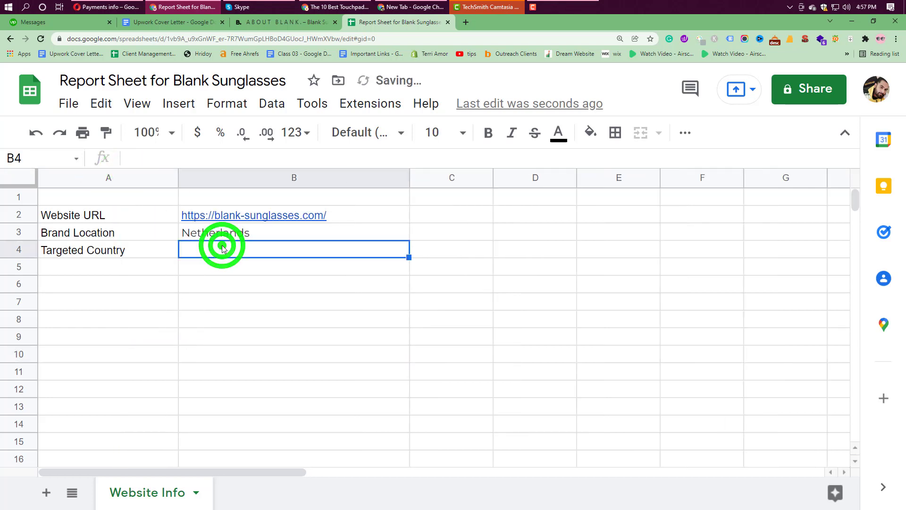
text(All Ove)
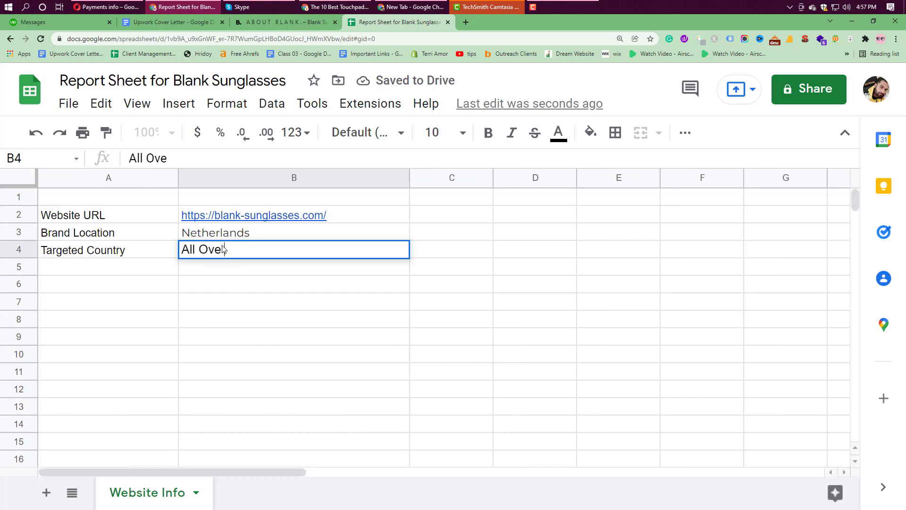
text(r)
key(BackSpace)
key(BackSpace)
key(BackSpace)
key(BackSpace)
key(BackSpace)
key(BackSpace)
key(BackSpace)
key(BackSpace)
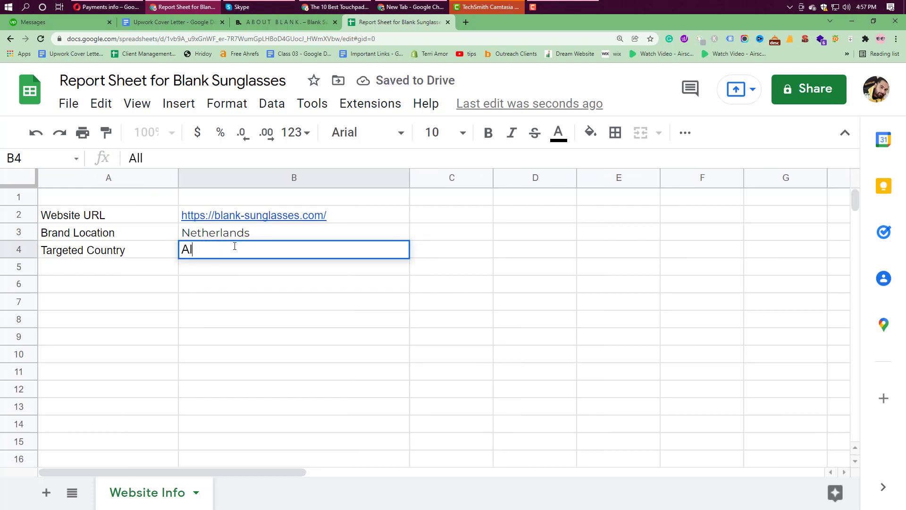
text(Glo)
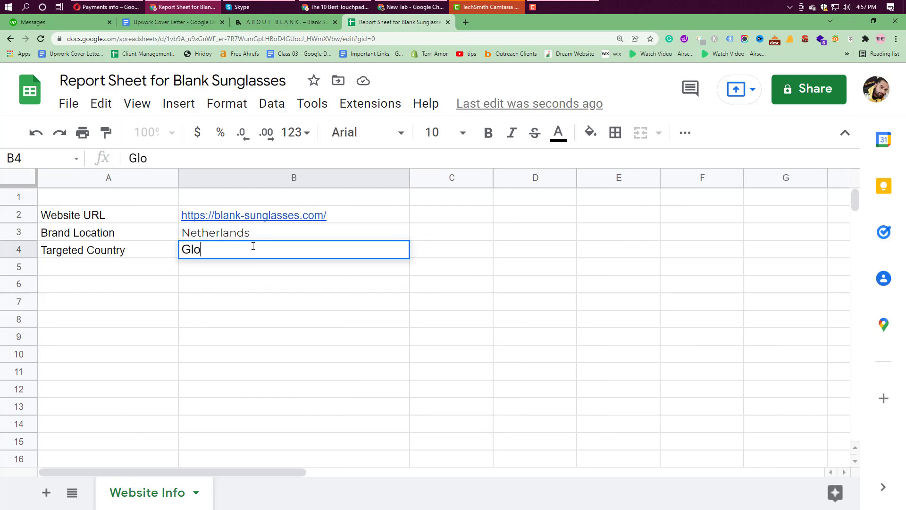
text(bally)
click(248, 276)
Enter the label "Seed Keyword" in cell A5 and its value "Sunglasses" in B5
click(111, 270)
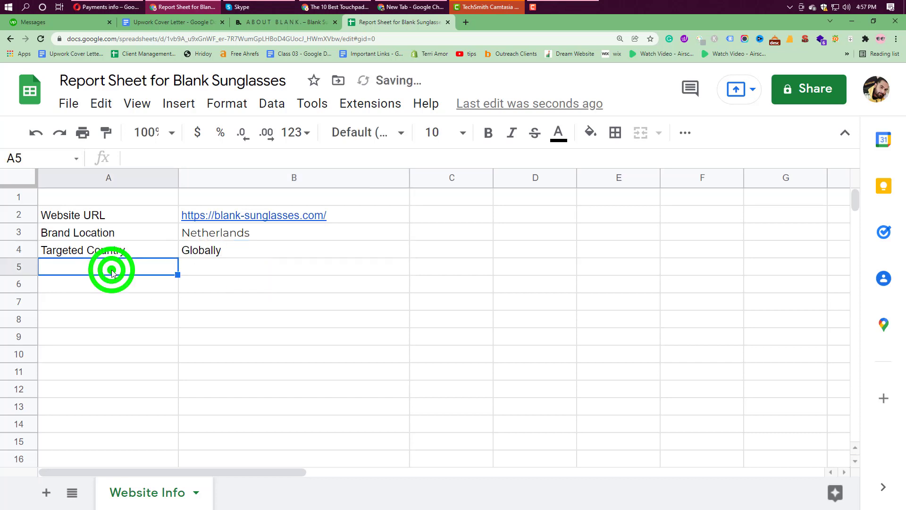
text(Seed K)
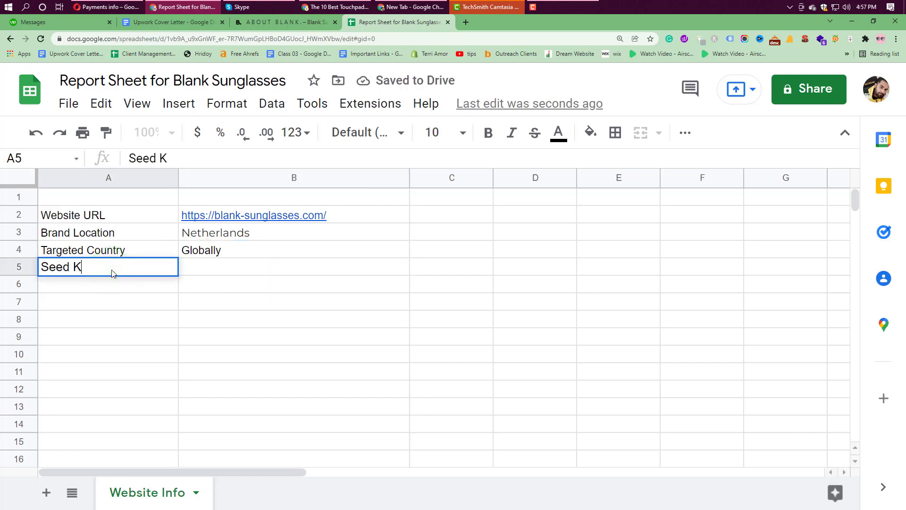
text(eyword)
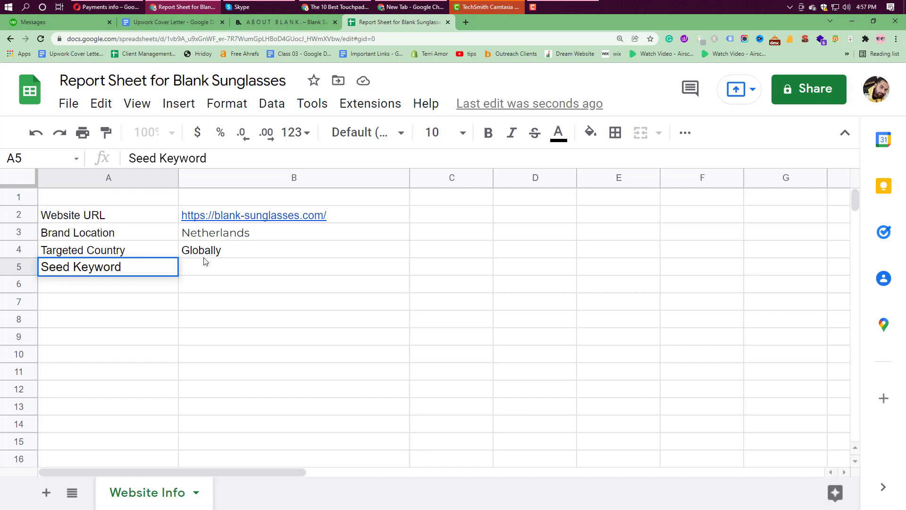
click(207, 266)
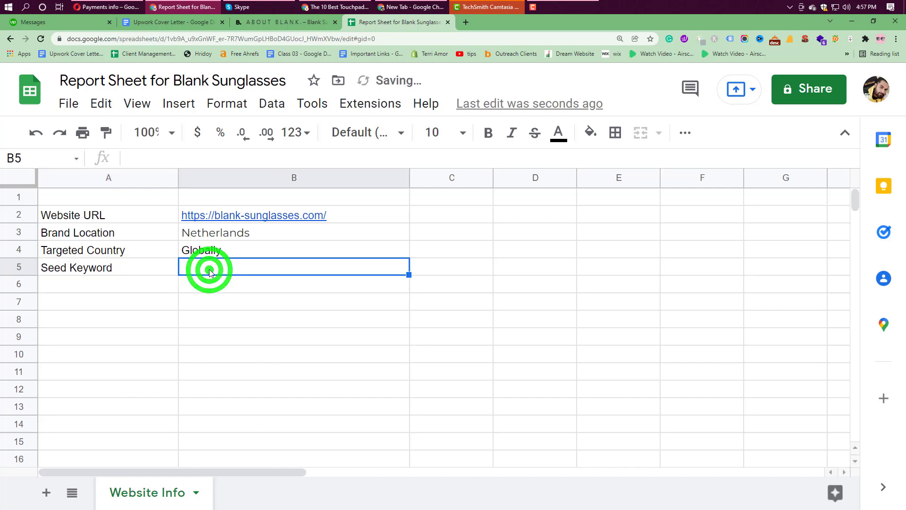
text(Sungla)
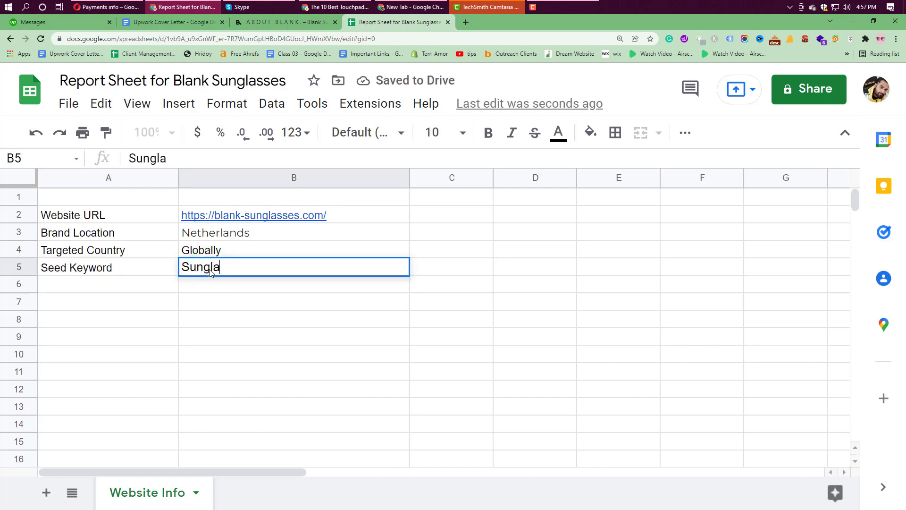
text(sses)
click(227, 336)
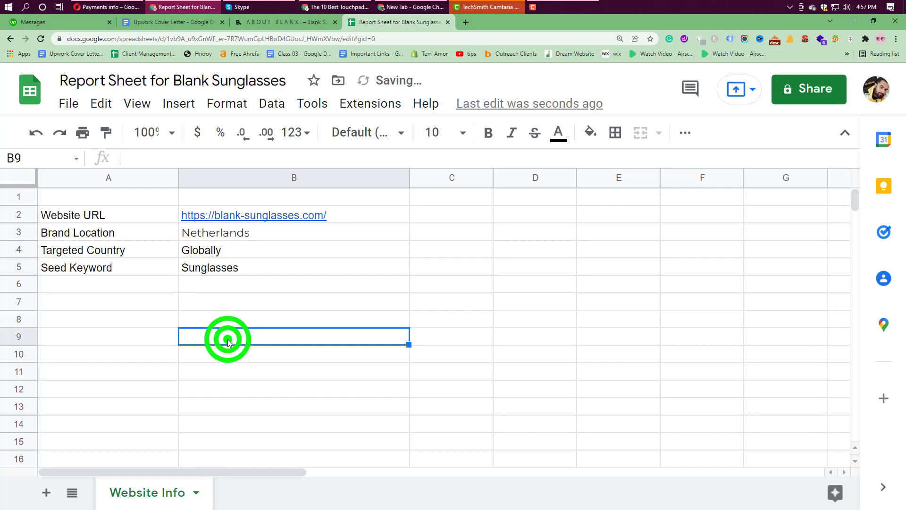
click(115, 288)
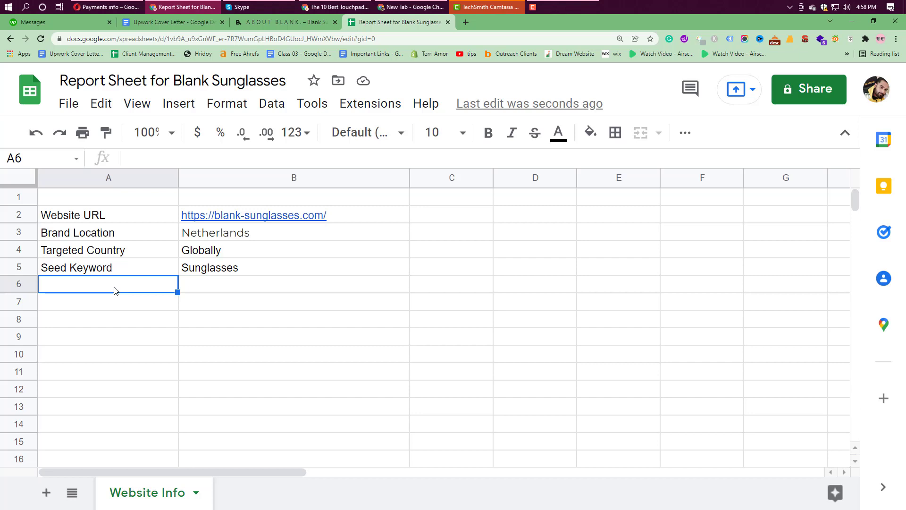
click(334, 325)
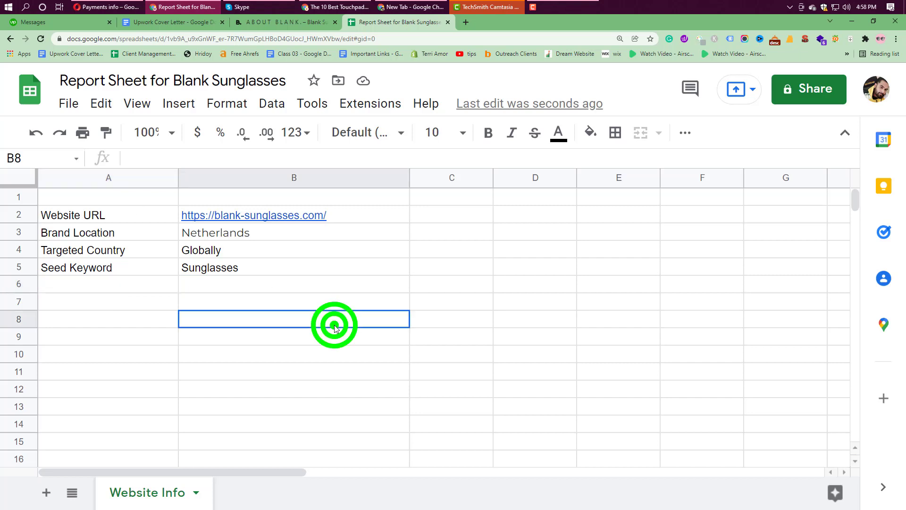
Set the website info in A2:B5 to the Roboto font and make it bold
drag(47, 215, 244, 281)
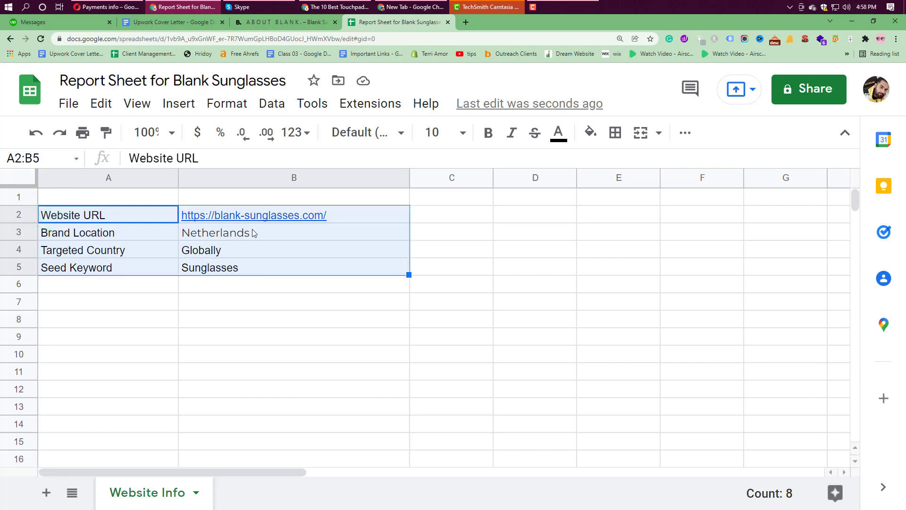
click(389, 134)
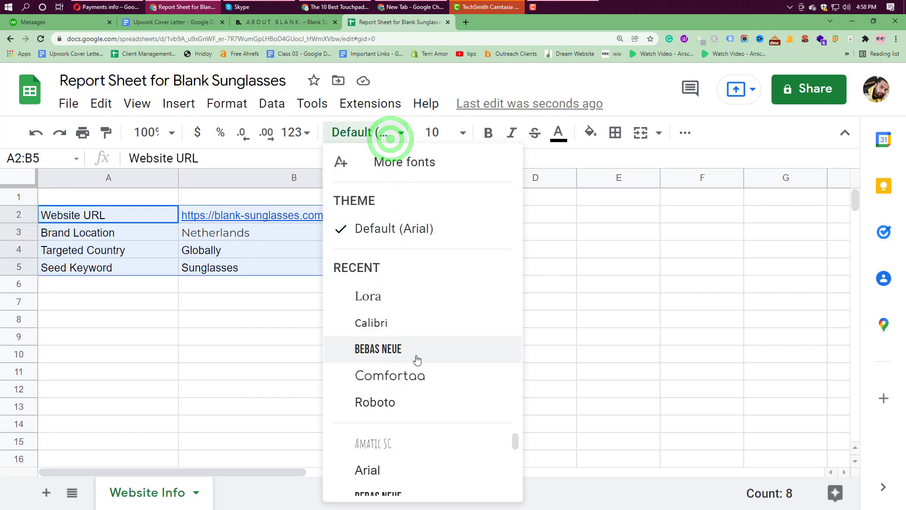
click(421, 402)
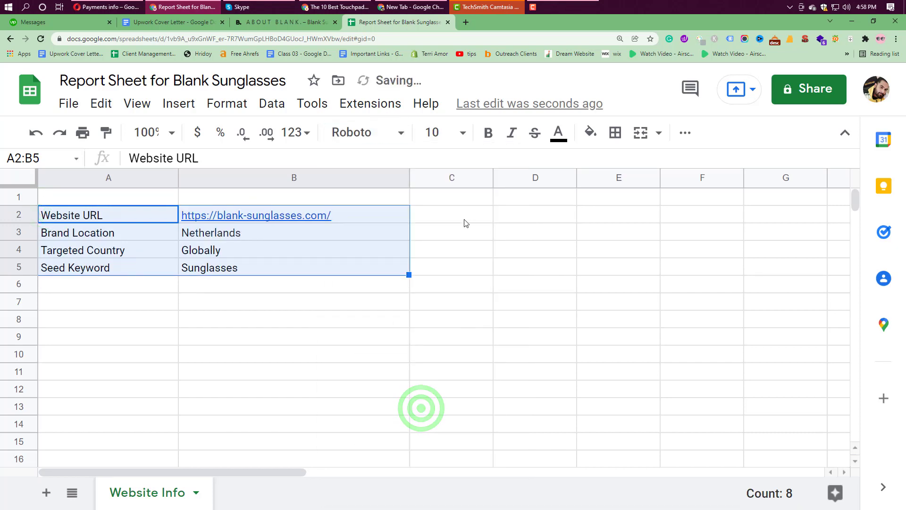
click(487, 133)
Change the text color of A2:B5 to the custom near-black
click(554, 142)
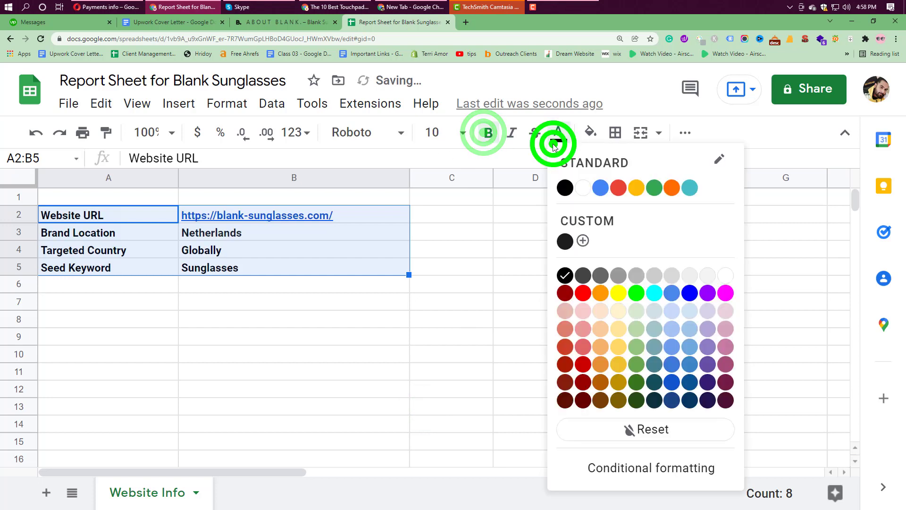
click(667, 312)
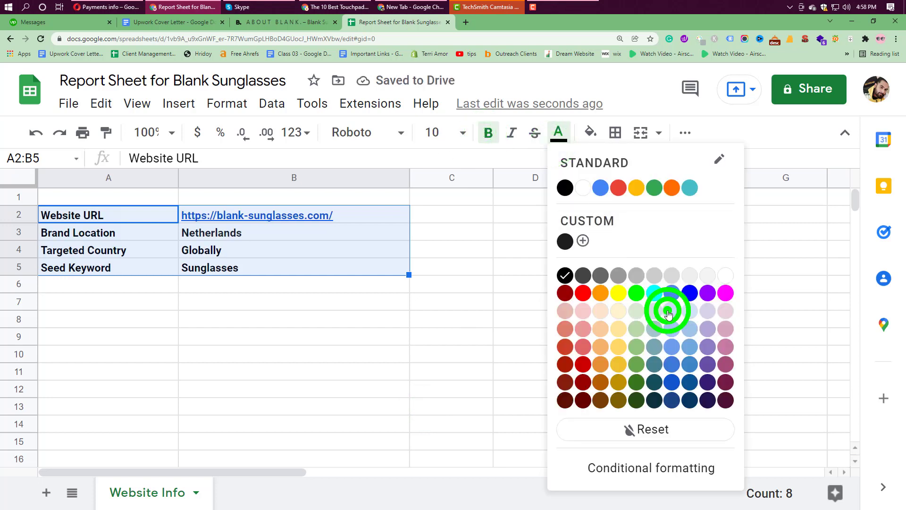
click(555, 136)
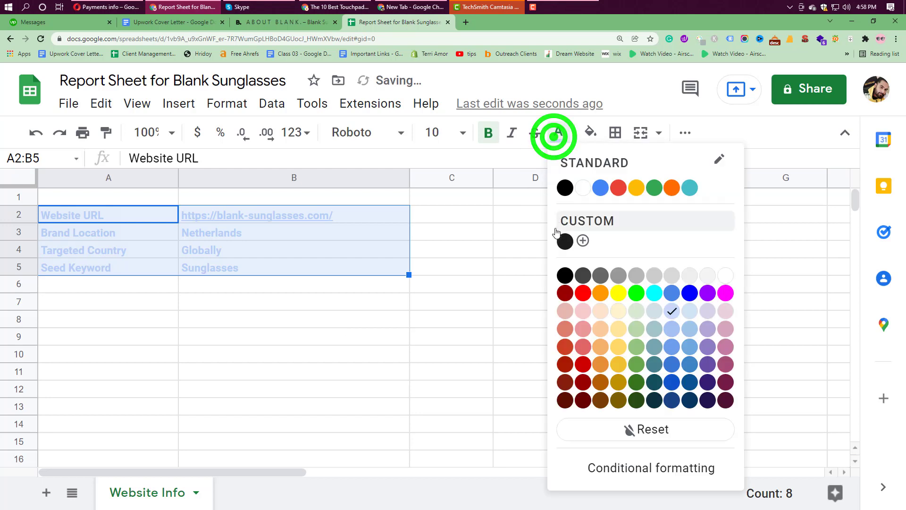
click(563, 240)
Fill the cells A2:B5 with the palette's light cornflower blue
click(587, 133)
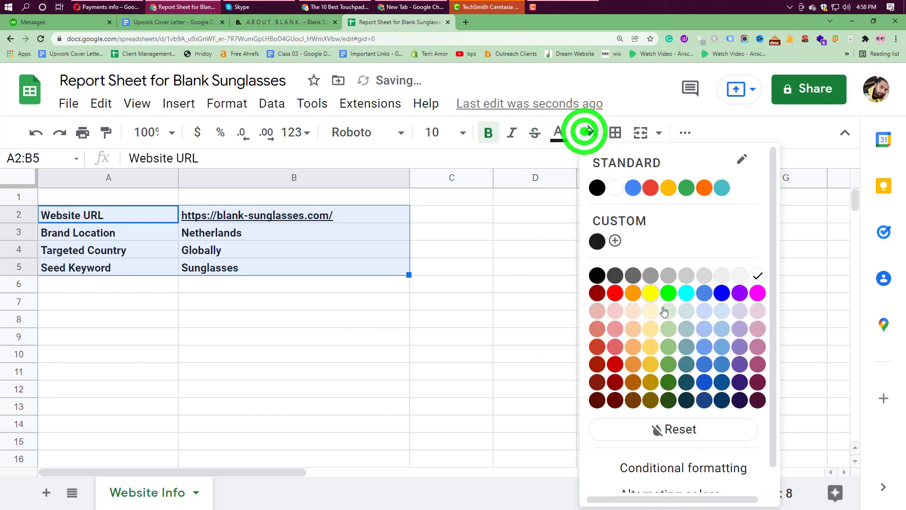
click(701, 315)
click(392, 355)
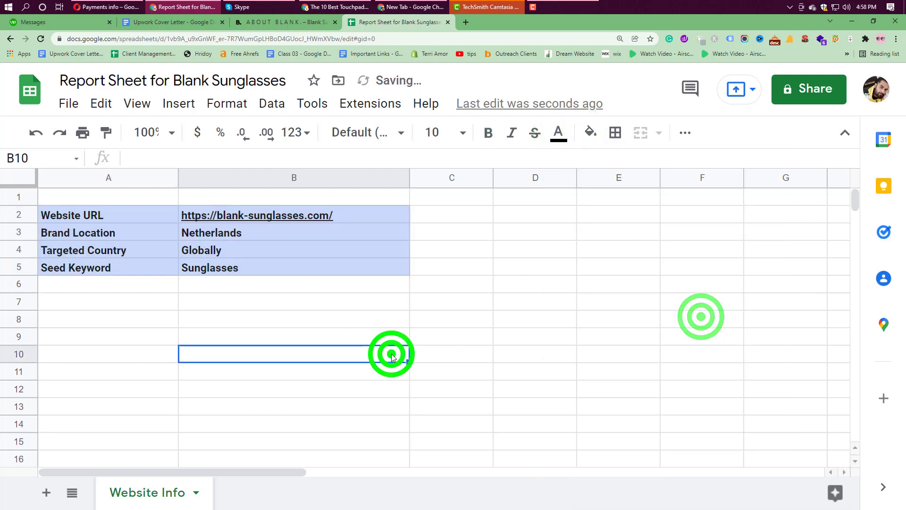
Enter the label "Work Step" in cell A10, below the website info table
scroll(354, 354, down, 1)
click(285, 360)
click(117, 329)
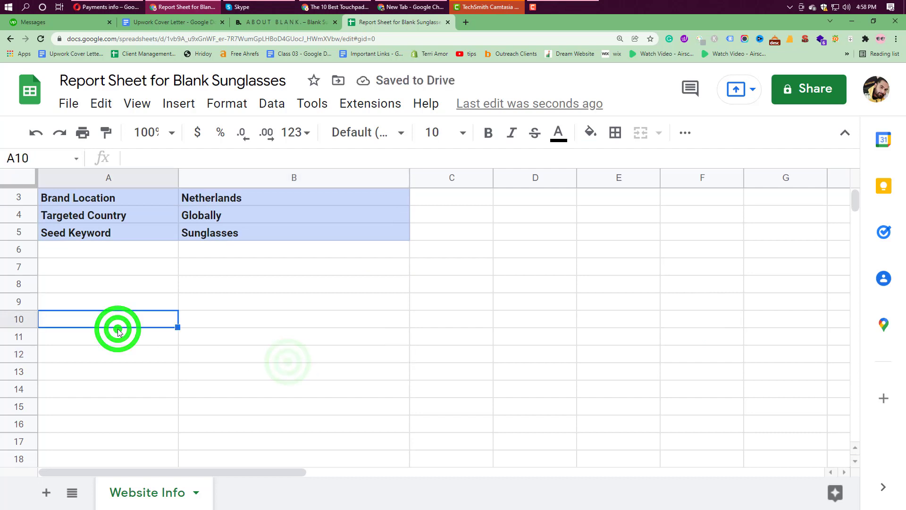
text(Work Step)
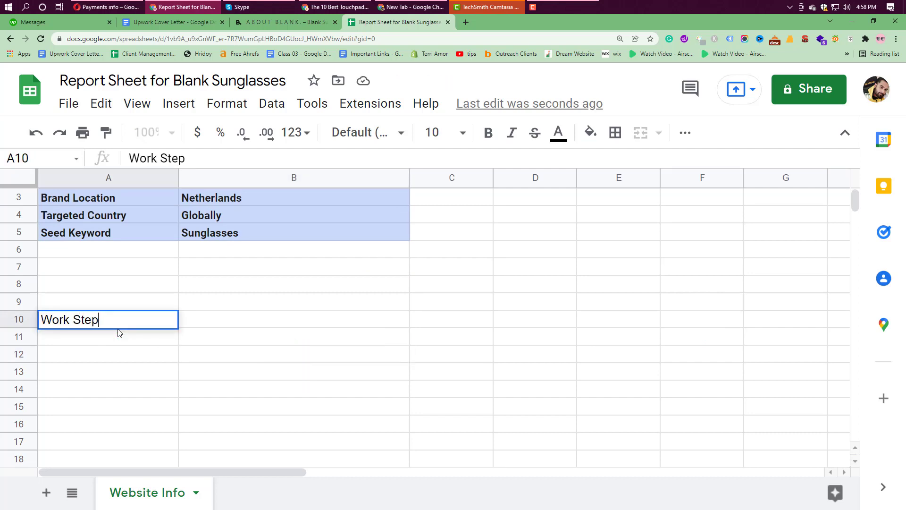
click(198, 355)
Enter "Keyword Analysis for Sunglasses" in cell B11 as the first work step
click(205, 338)
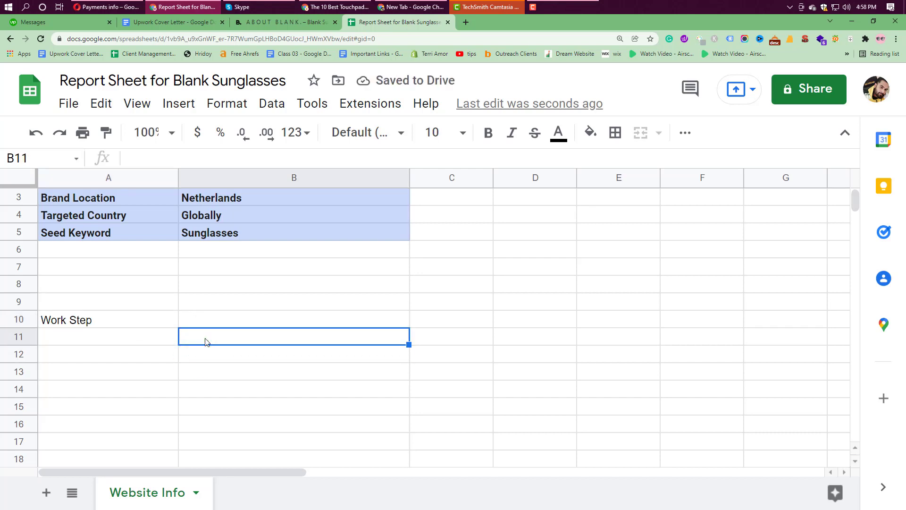
text(Keyword)
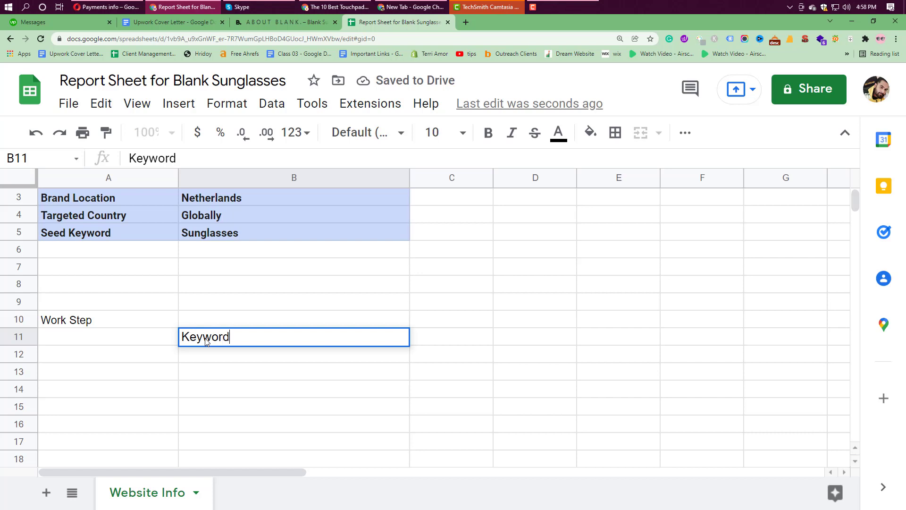
text( Analysis)
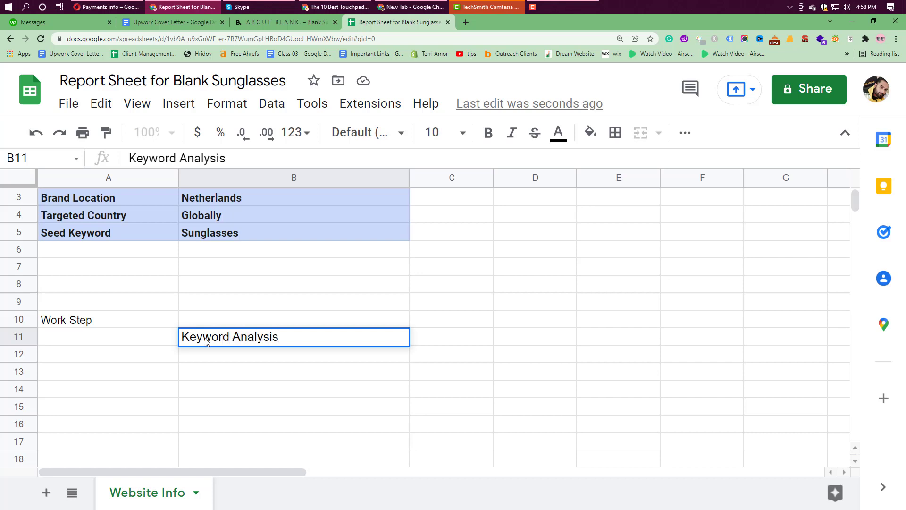
text( for Sunglasses)
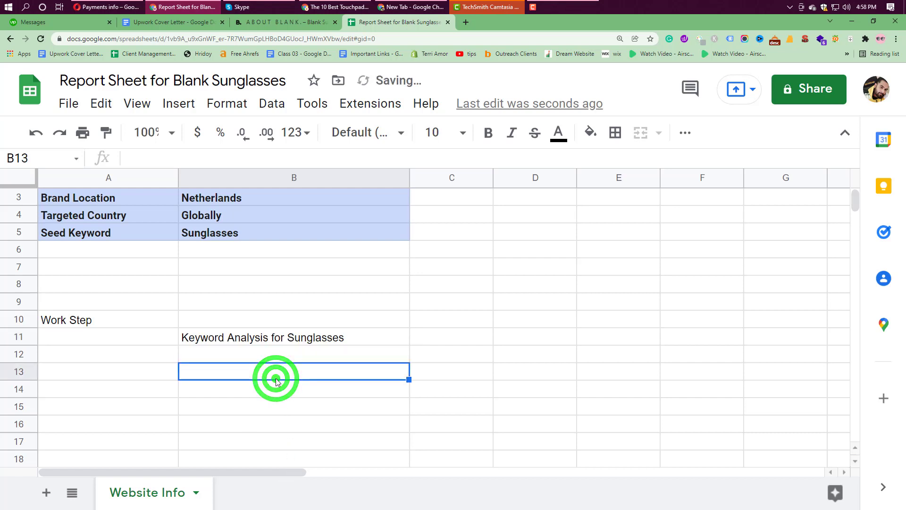
click(548, 8)
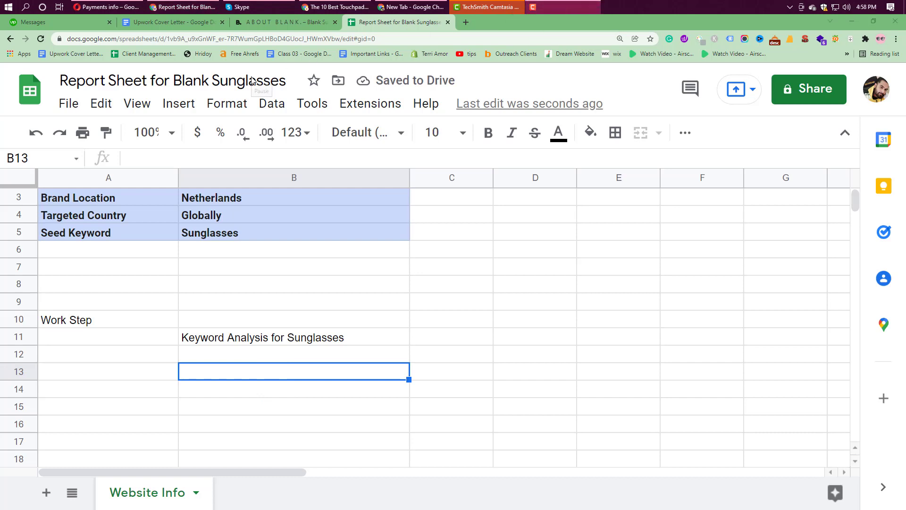
click(251, 77)
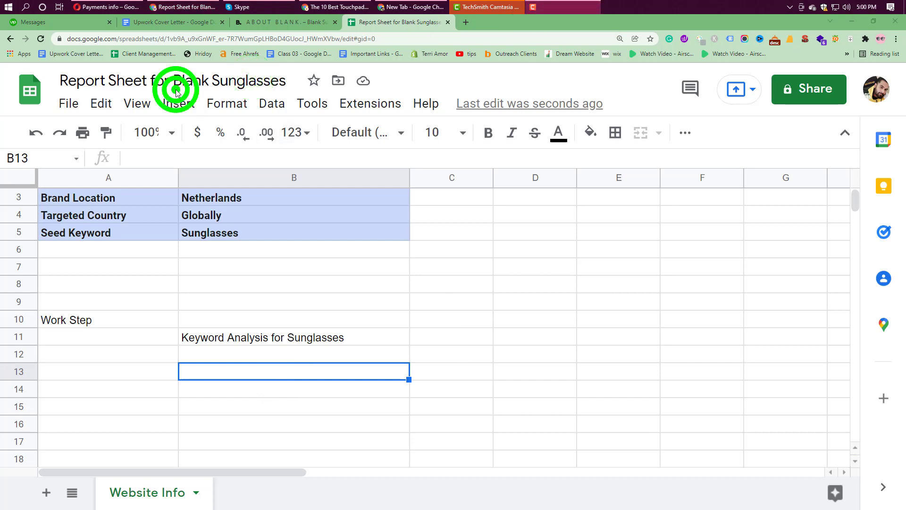
Make the keyword analysis entry in cell B11 bold
click(208, 340)
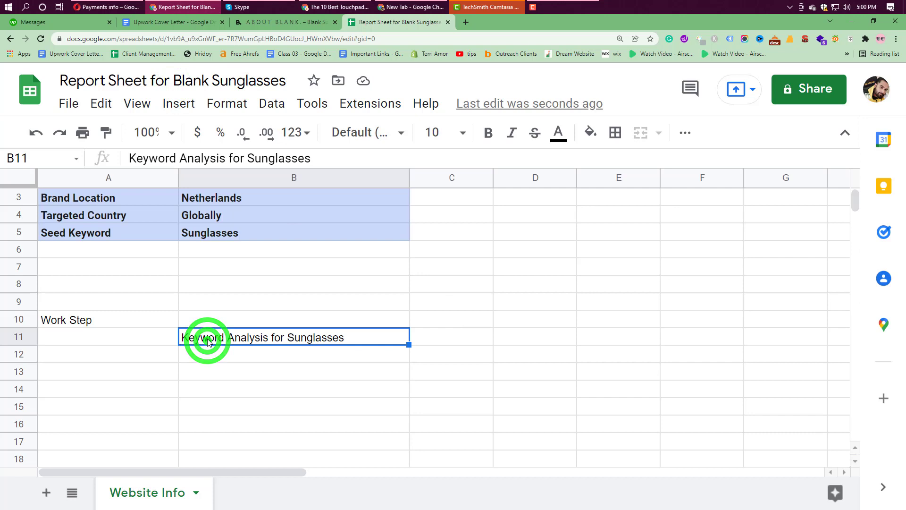
key(ctrl+b)
Enter "Find Out Competitors and Competitor Research" in cell B12
click(263, 355)
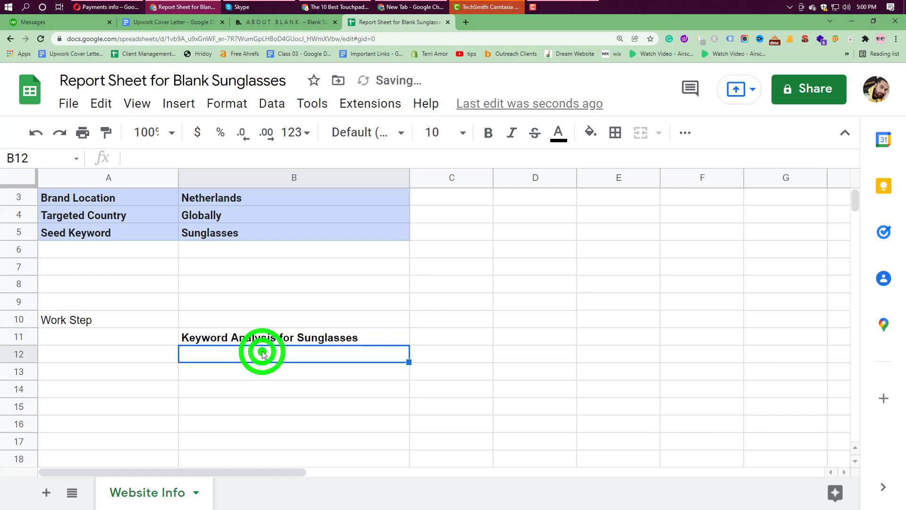
text(Co)
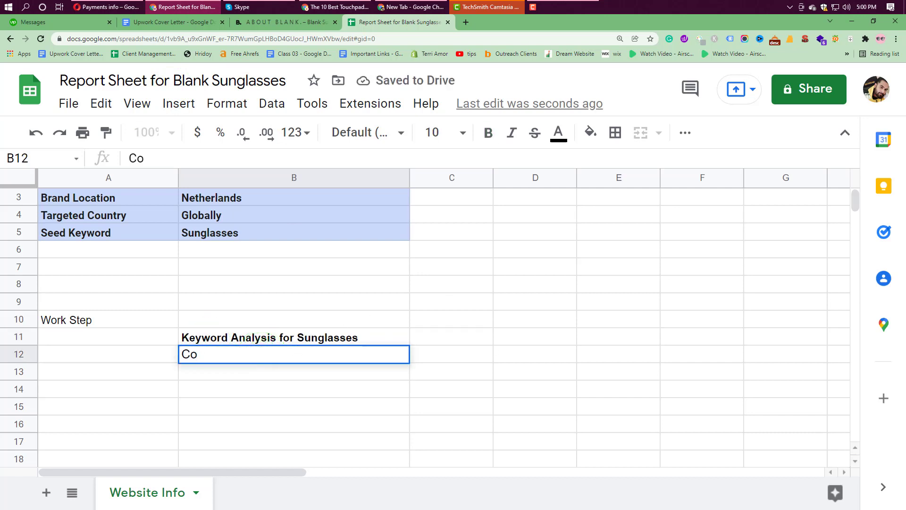
key(BackSpace)
key(BackSpace)
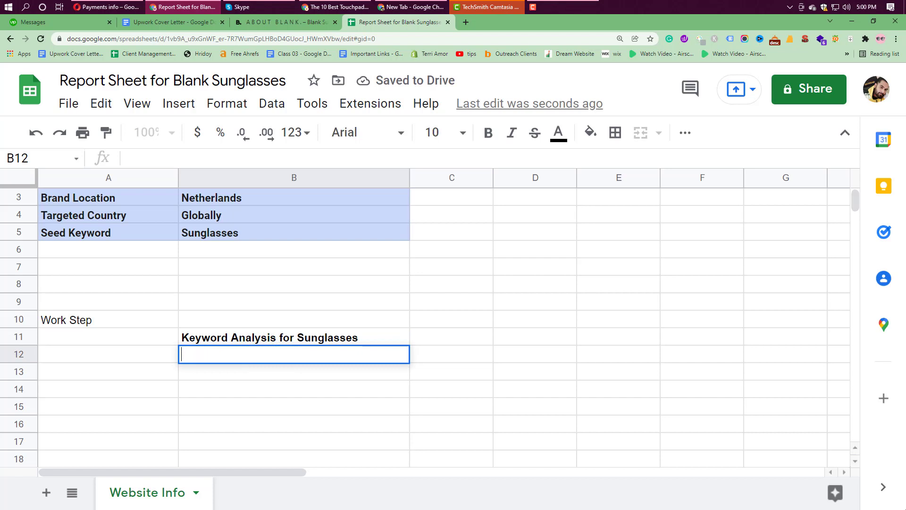
text(Find Out Competit)
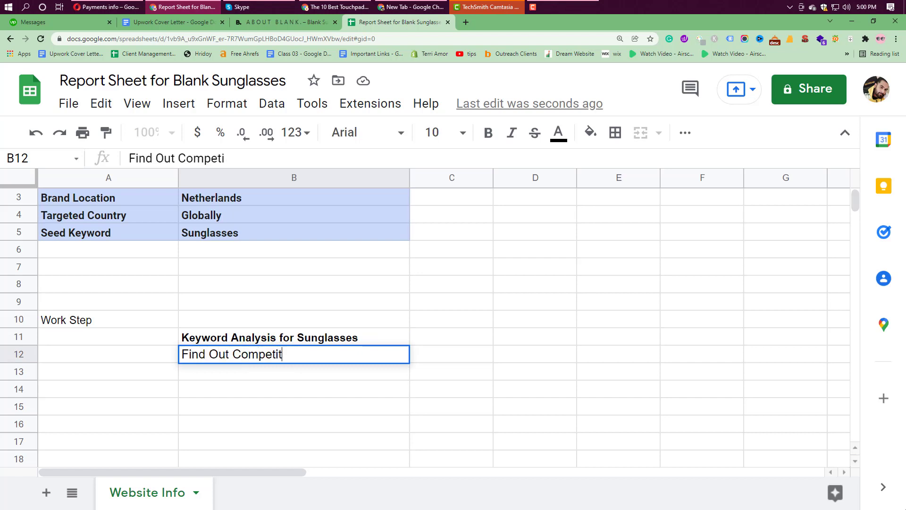
text(ors and )
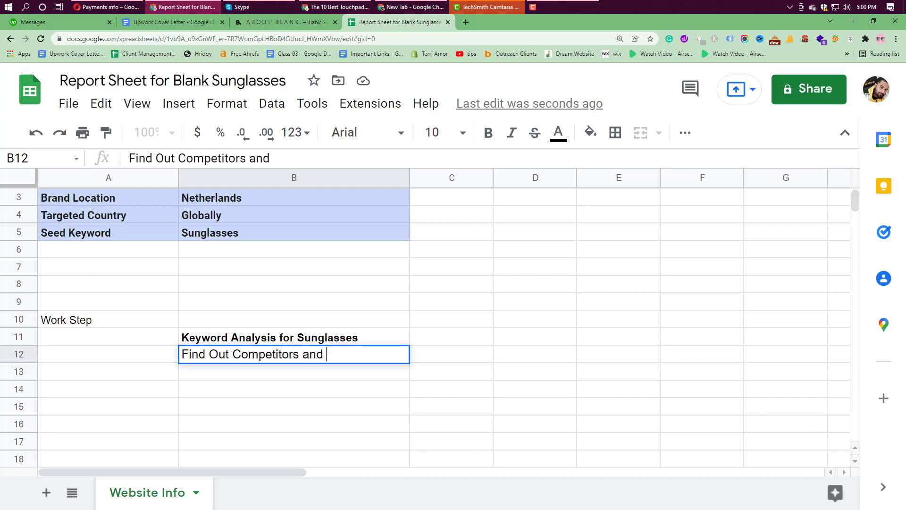
text(Competitor)
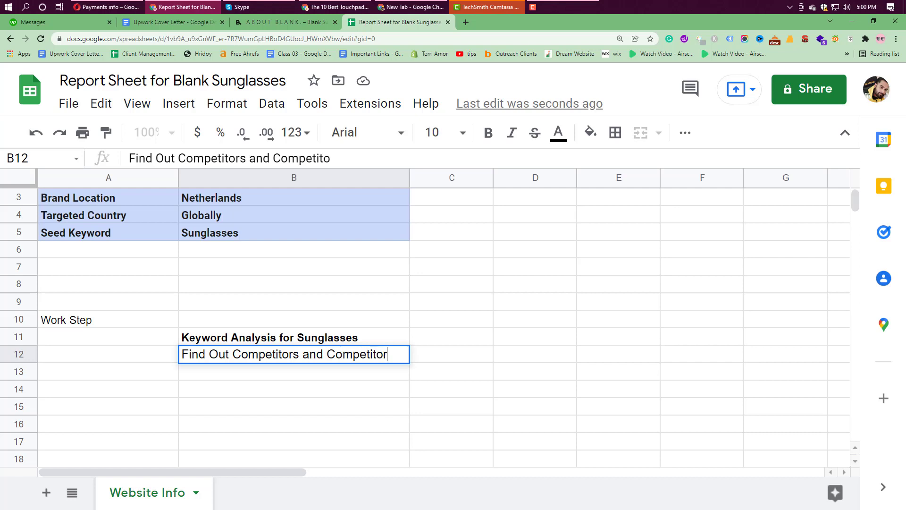
text( Research)
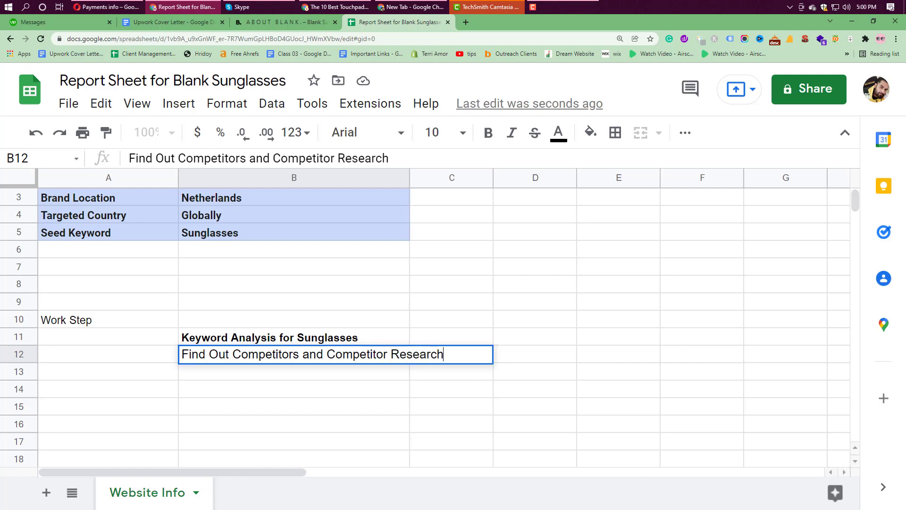
click(629, 372)
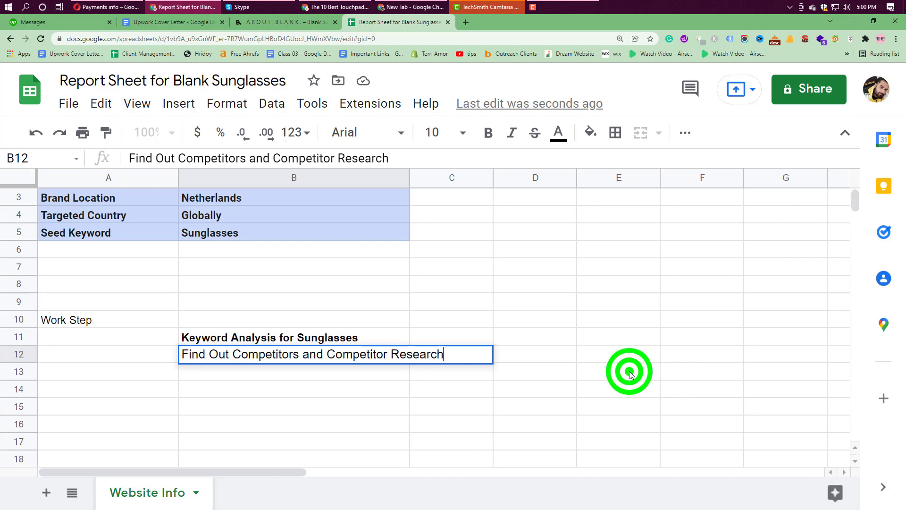
Widen column B to fit the competitor research entry and make cell B12 bold
drag(411, 182, 449, 181)
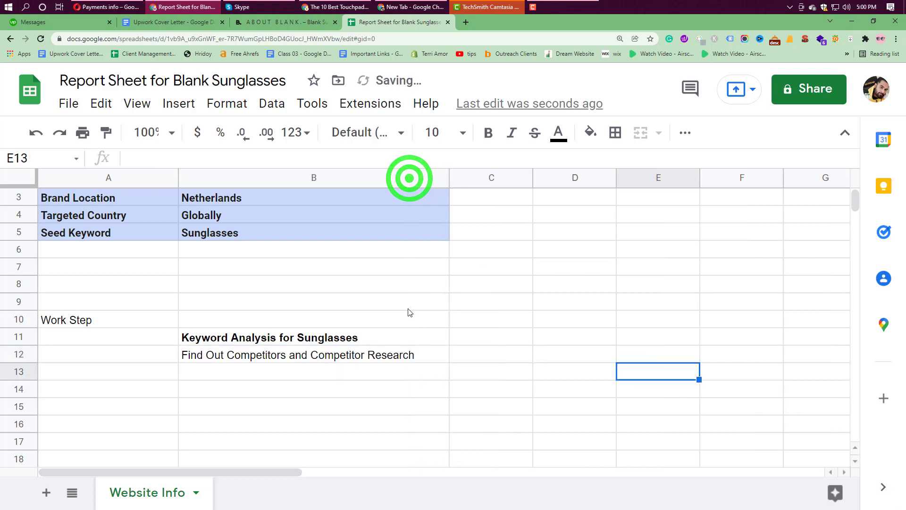
click(311, 360)
key(ctrl+b)
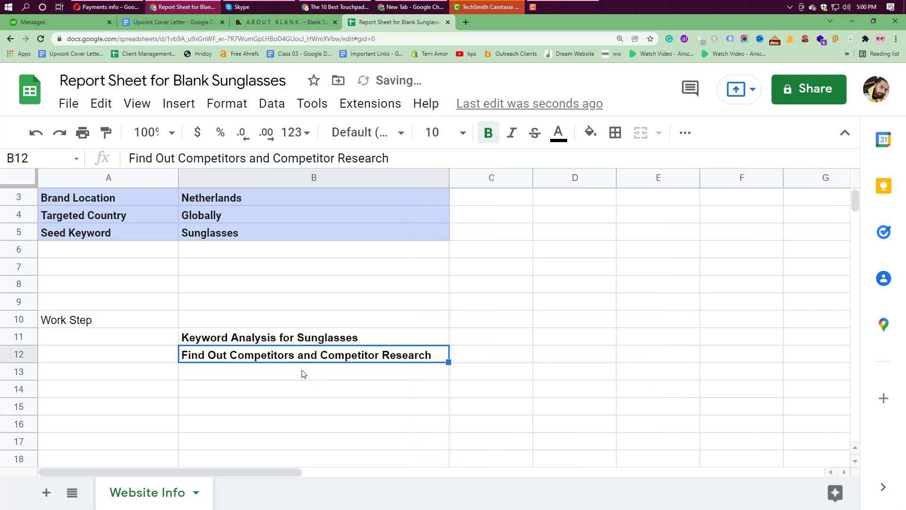
Enter "Product Description Update" in cell B13 as the third work step
click(302, 372)
text(Prod)
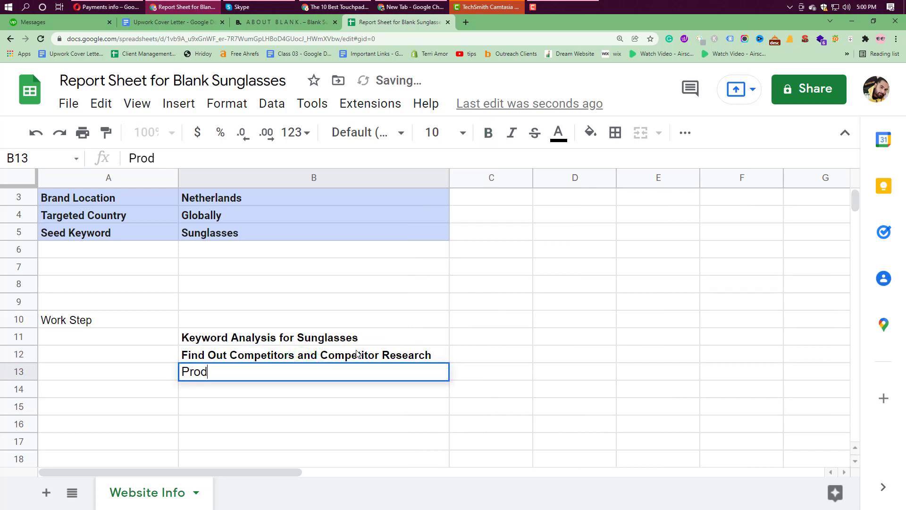
text(yuct)
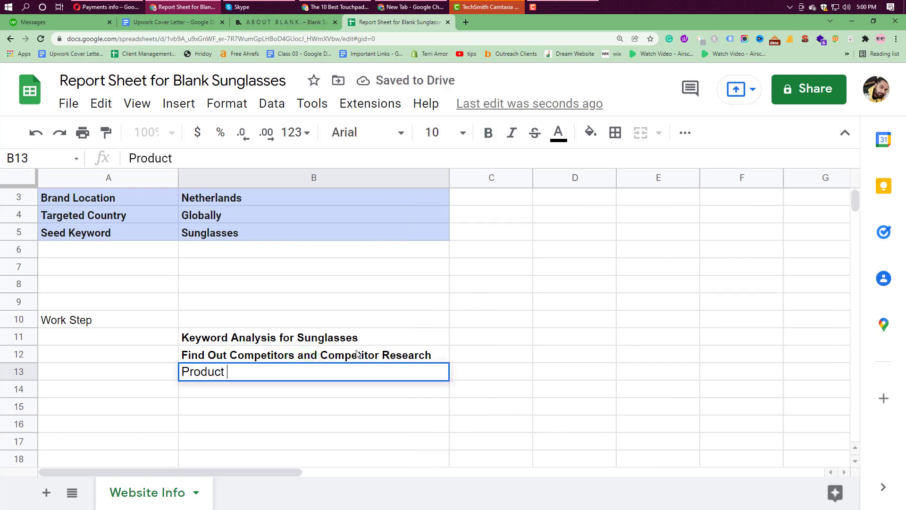
text( Description Update)
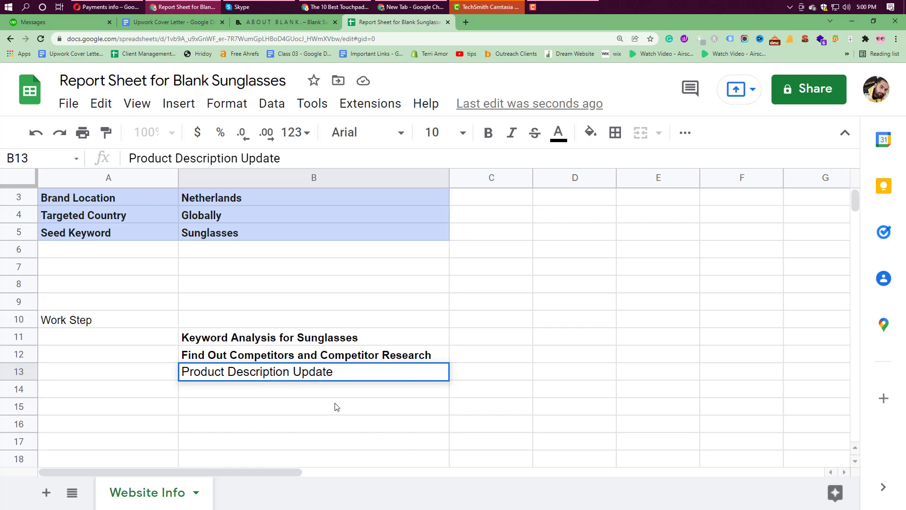
Enter "On Page SEO (Product SEO)" in cell B14, below the product description entry
click(325, 388)
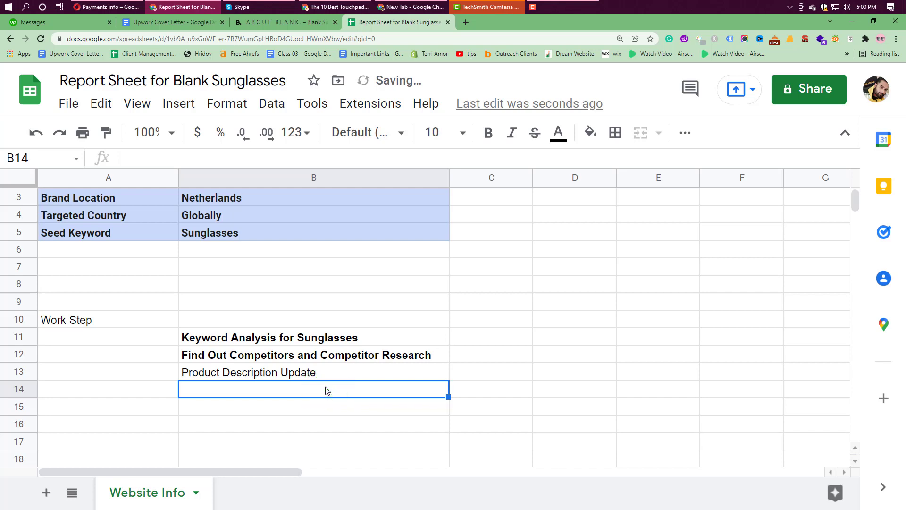
text(On P)
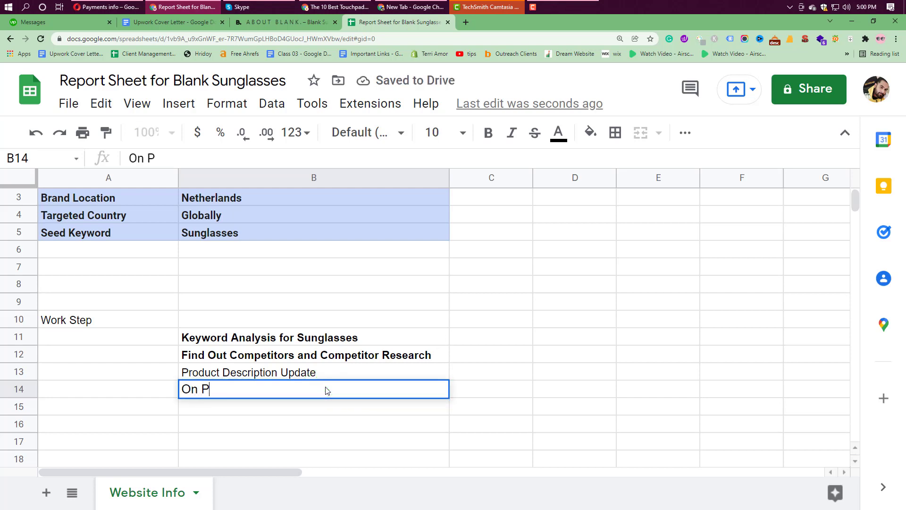
text(age SEO)
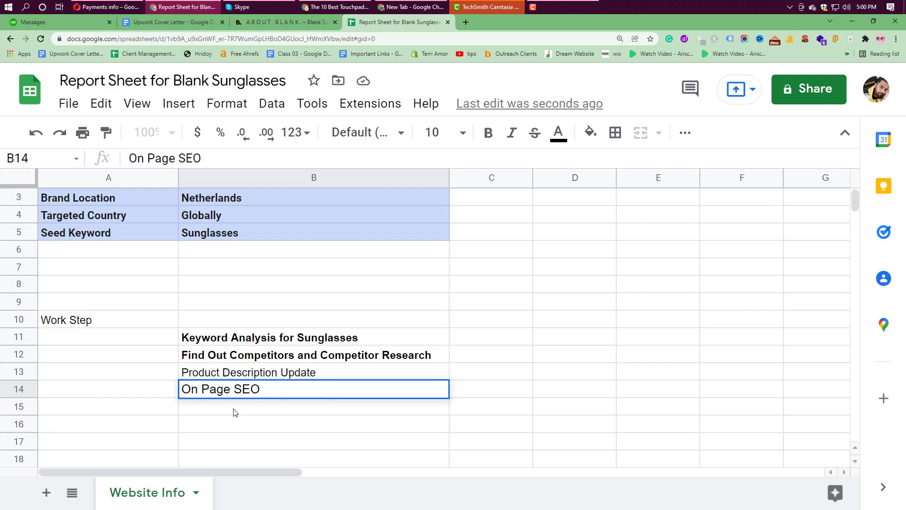
text( (Prodyu)
text(uc)
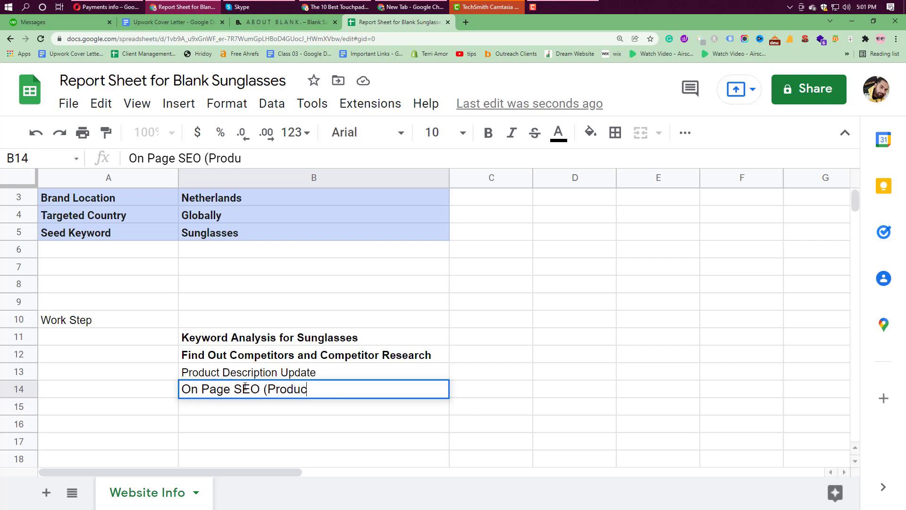
text(t SEO)
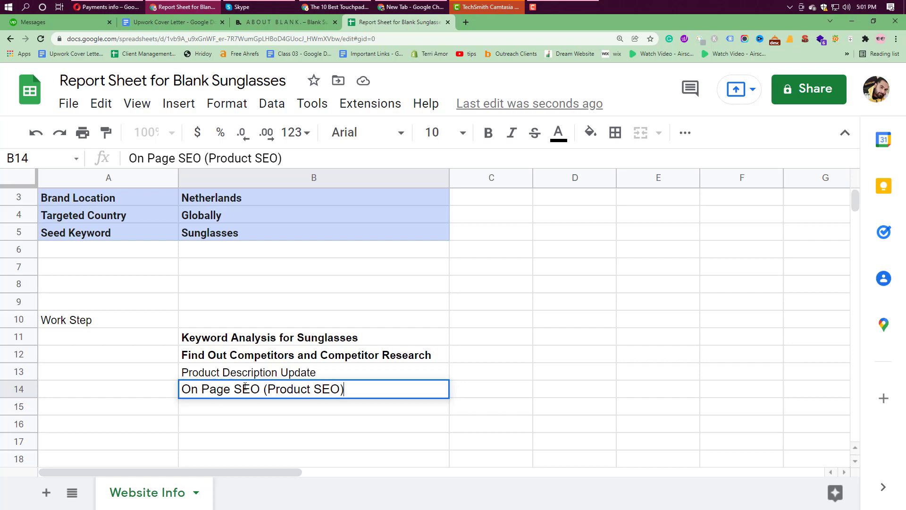
click(548, 333)
Enter "Technical SEO" in cell B15 as the next work step
click(300, 404)
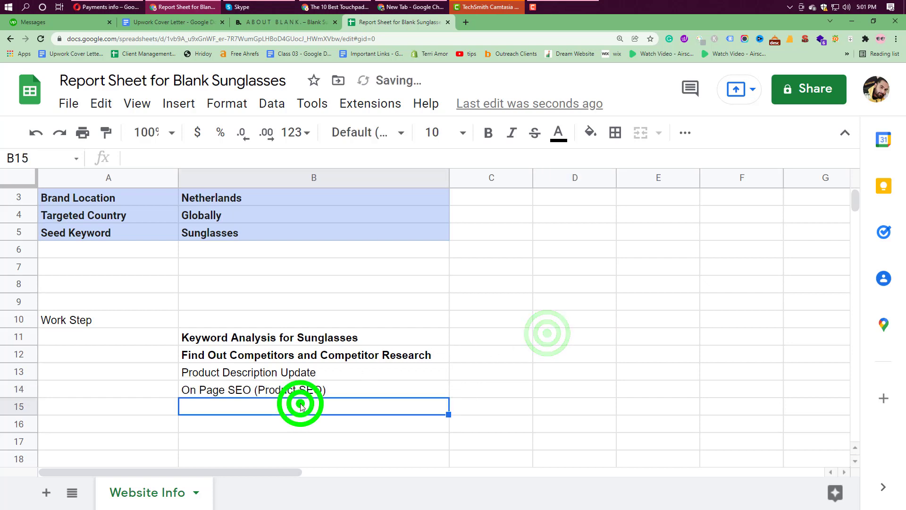
text(Tech)
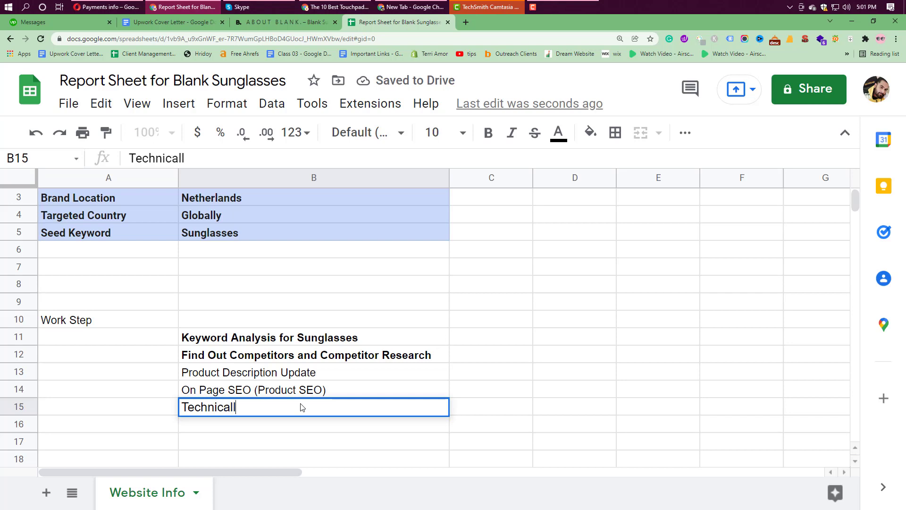
text(nical SEO)
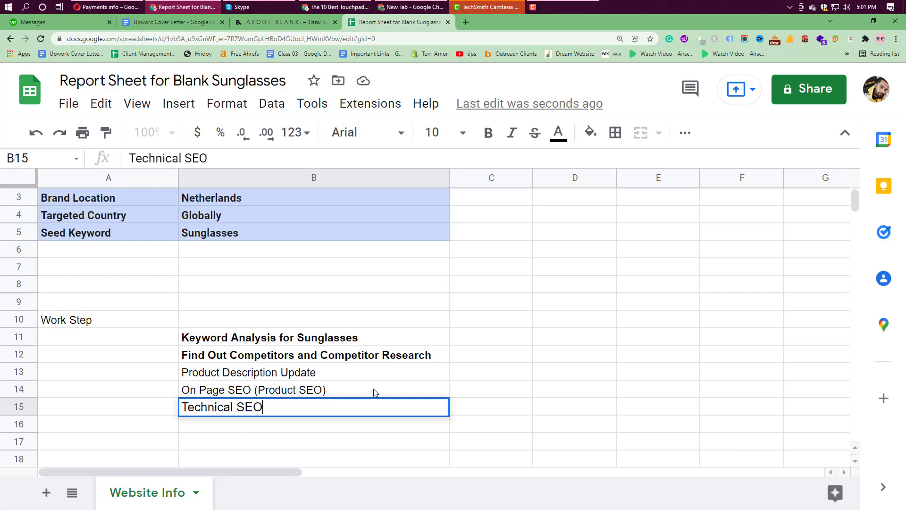
click(565, 317)
Enter "Google Search Console and Google analytics setup" in cell B16 and widen column B slightly
click(247, 422)
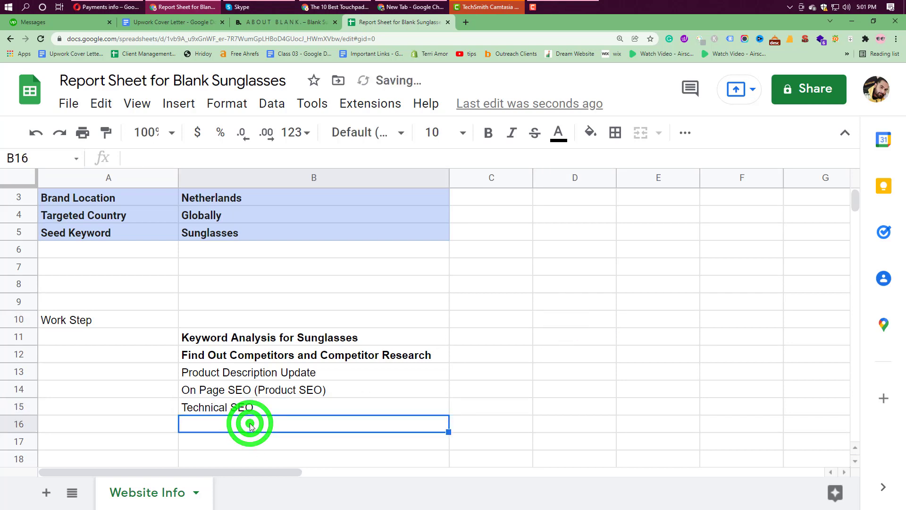
text(Google S)
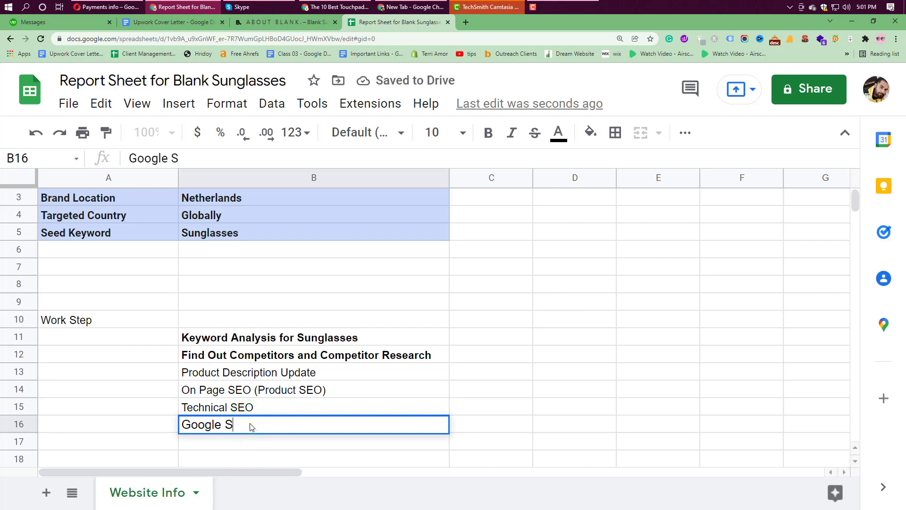
text(ear)
key(BackSpace)
text(arch)
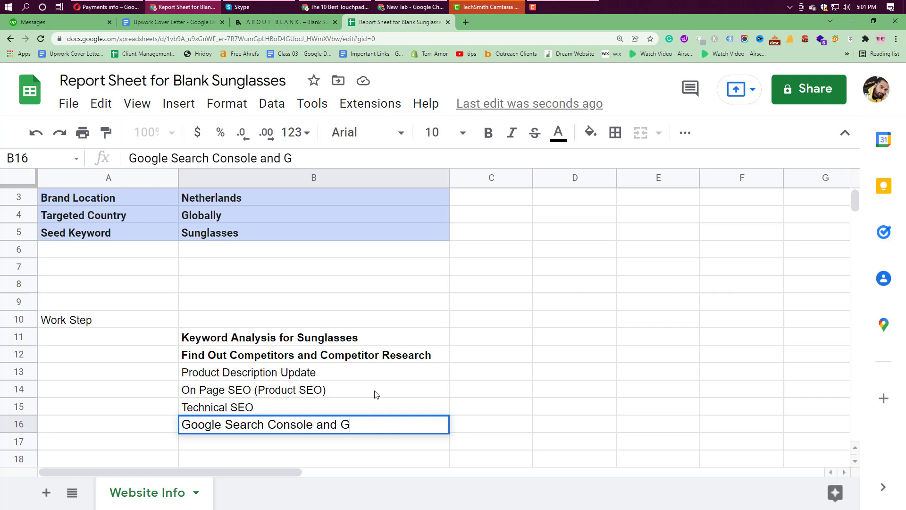
text(Console and Google ana)
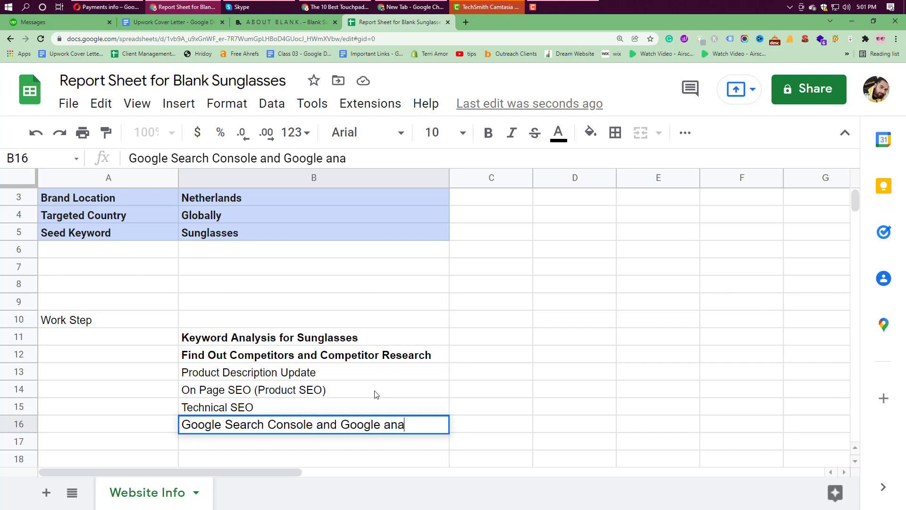
text(lytics setup)
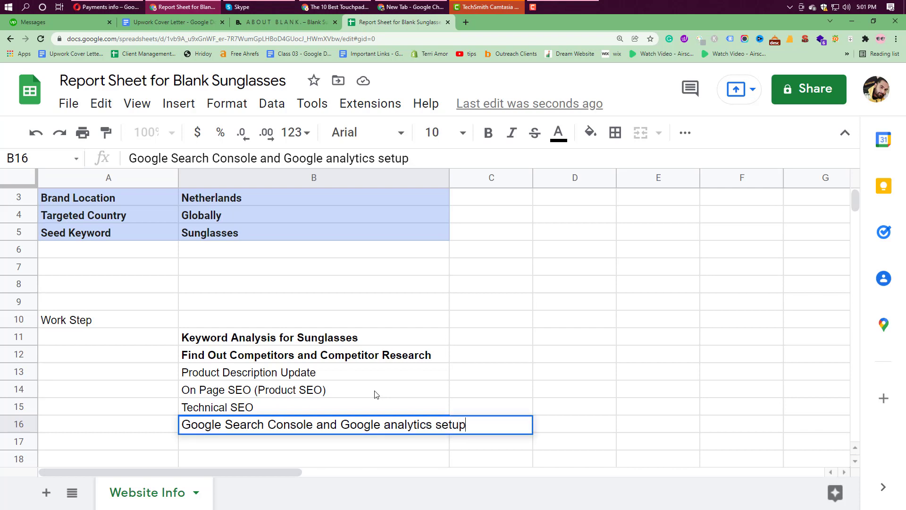
click(485, 356)
drag(449, 177, 456, 179)
Enter "Link Building" in cell B17 as the last work step
scroll(486, 247, down, 2)
click(305, 360)
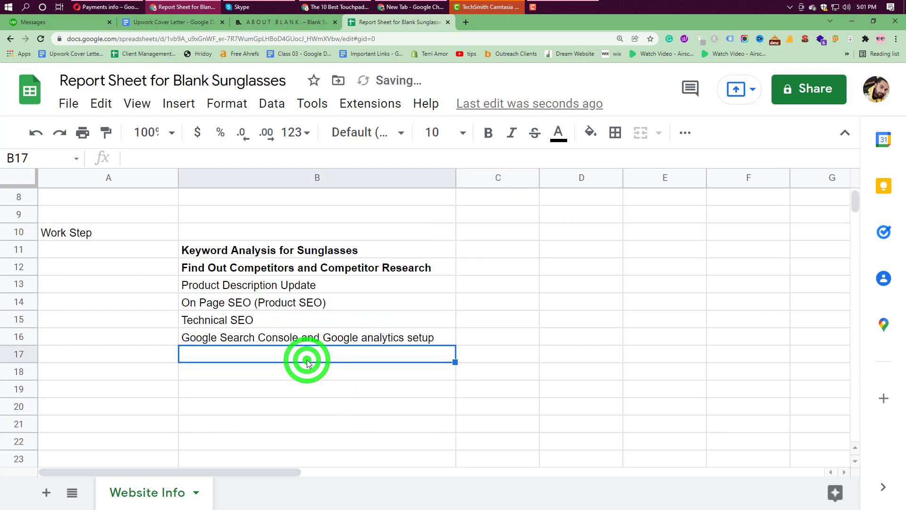
text(Link Bu)
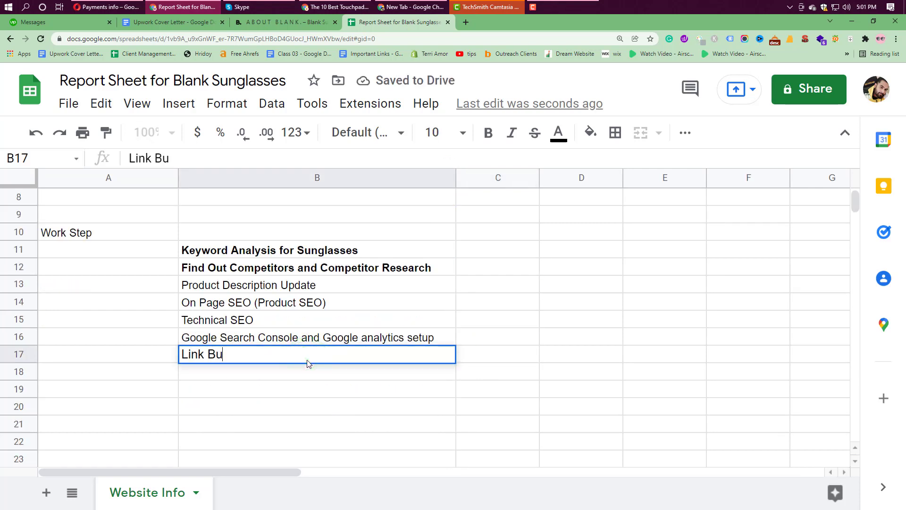
text(ilding)
click(521, 404)
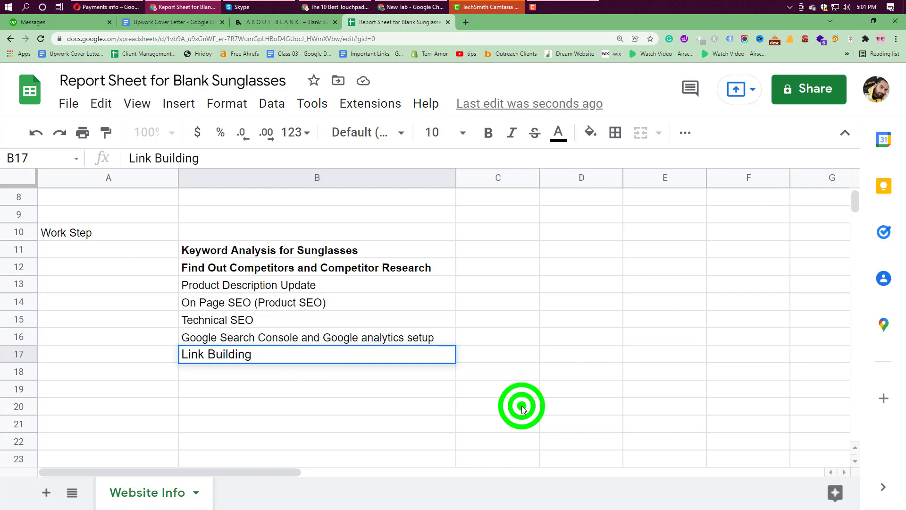
Make all work step entries in B11:B17 bold and set their font to Calibri
click(273, 254)
drag(273, 254, 262, 356)
click(490, 133)
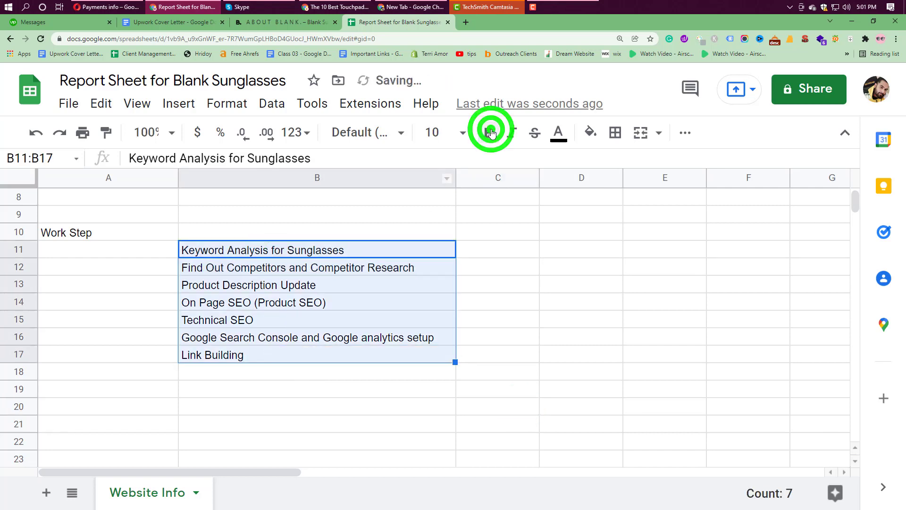
click(491, 134)
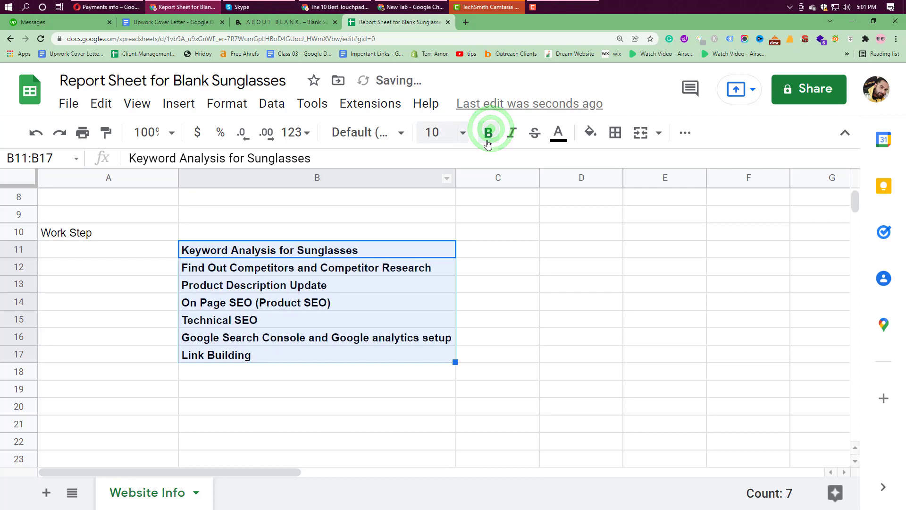
click(383, 132)
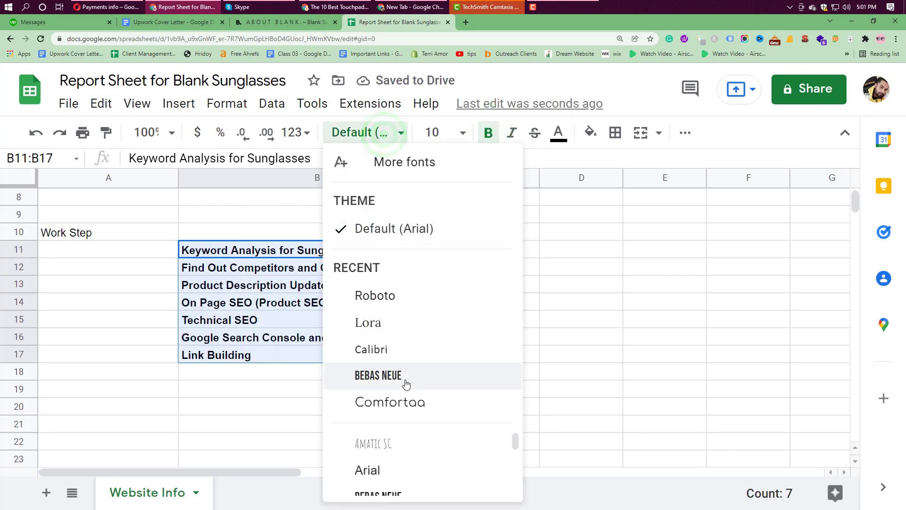
click(390, 349)
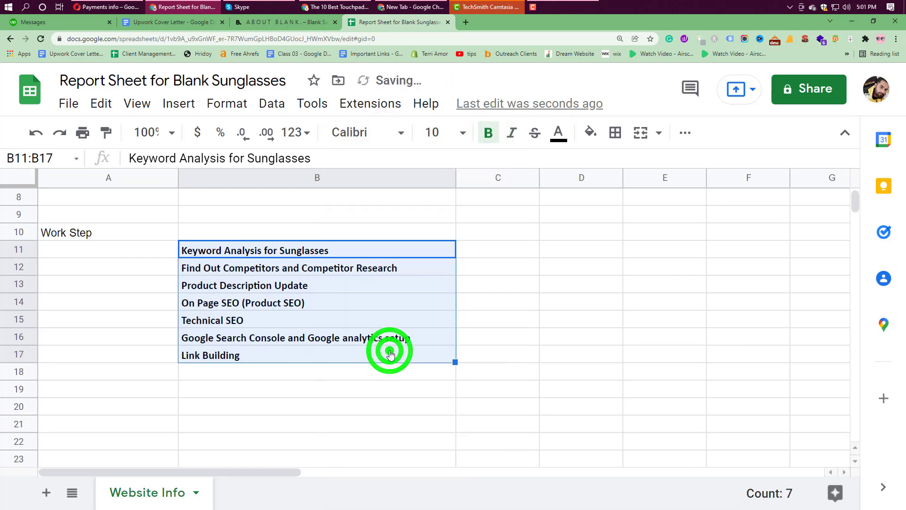
Fill the work step entries in B11:B17 with light cyan
click(590, 133)
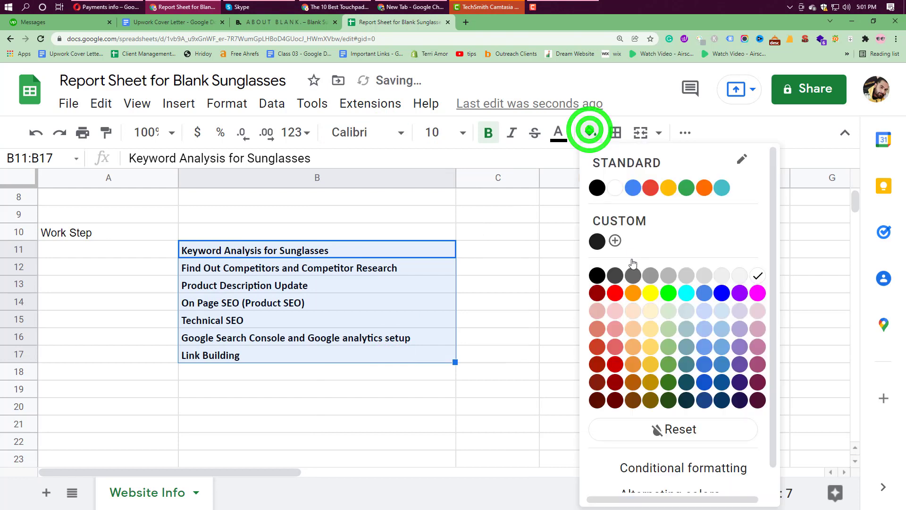
click(686, 310)
click(504, 322)
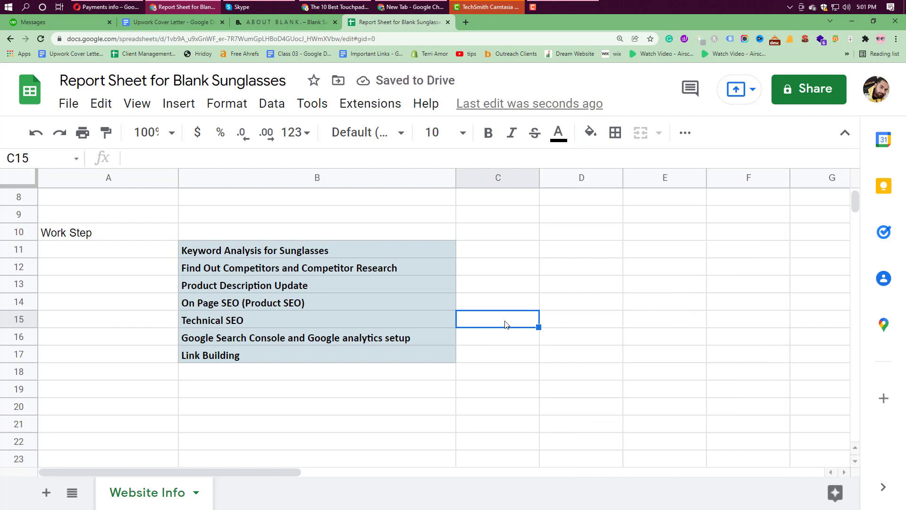
Make the "Work Step" heading in A10 bold and give it a light green fill
click(107, 234)
click(489, 132)
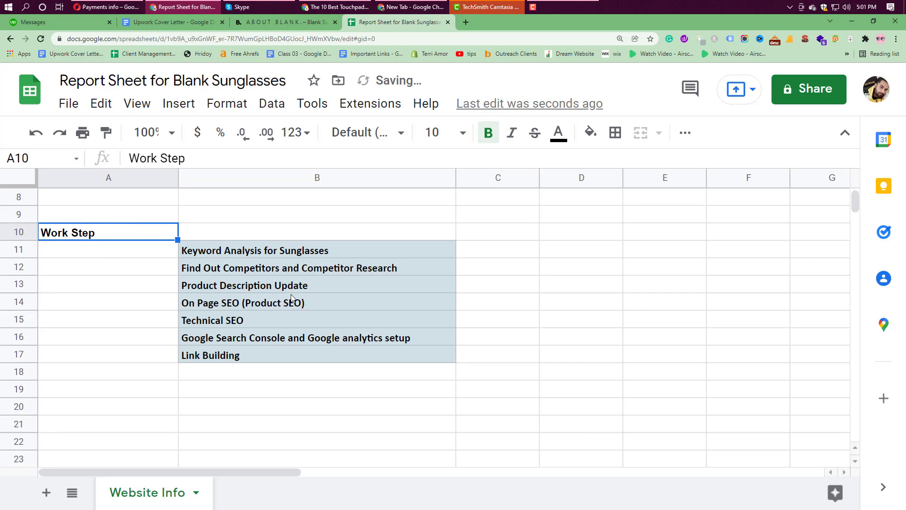
click(590, 132)
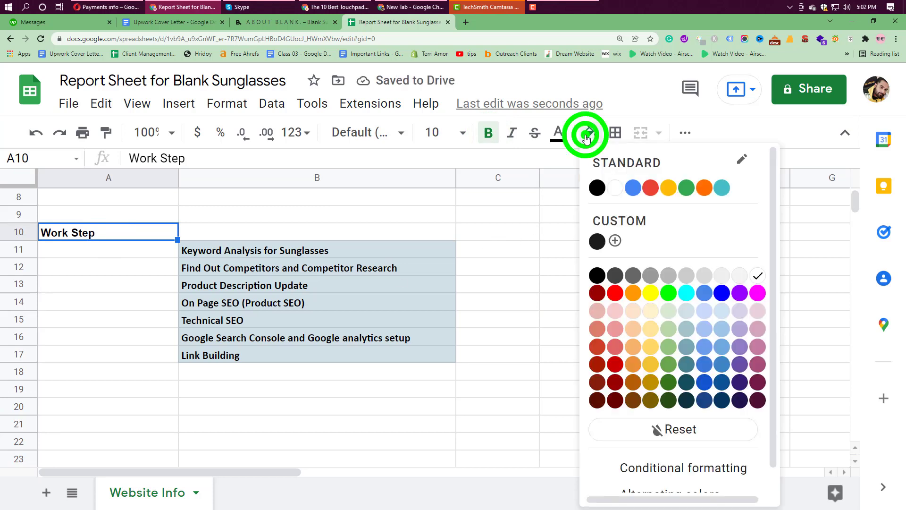
click(667, 312)
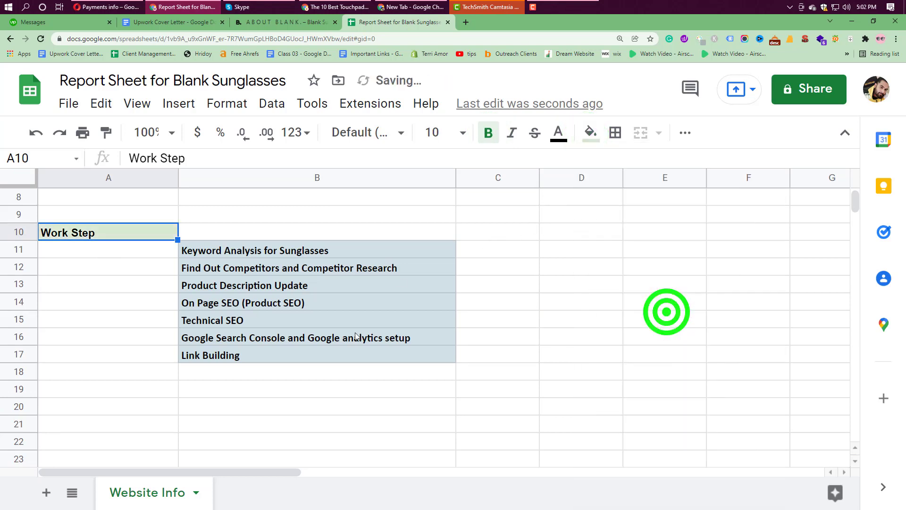
click(500, 317)
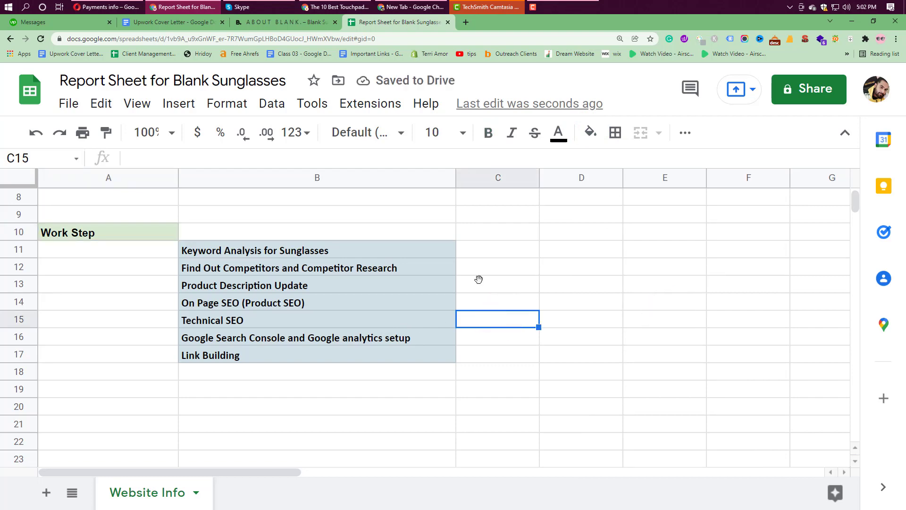
Open the store page of the Blank Sunglasses website and examine its holiday offer text and product listing
scroll(479, 280, up, 3)
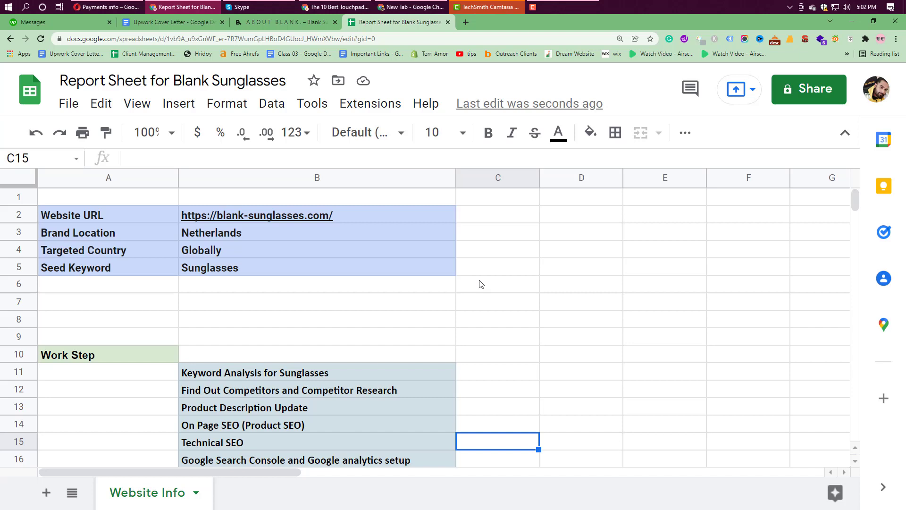
click(291, 22)
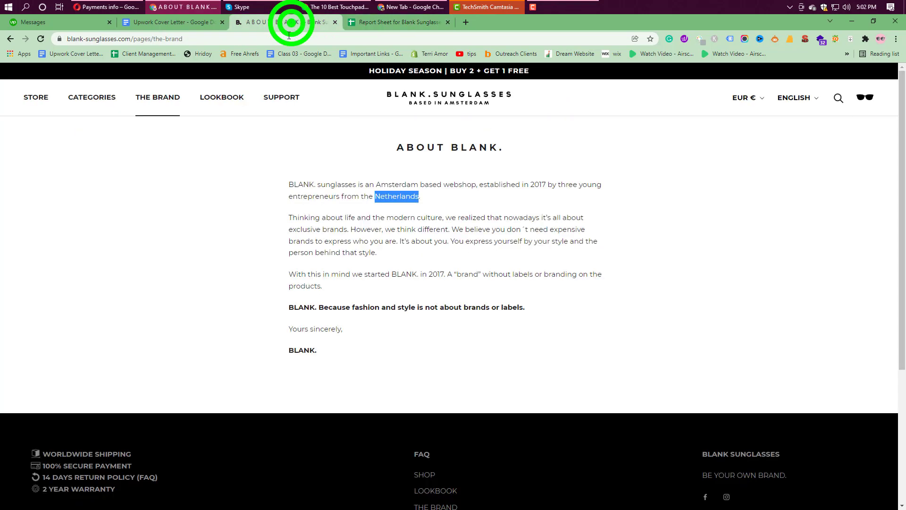
click(28, 97)
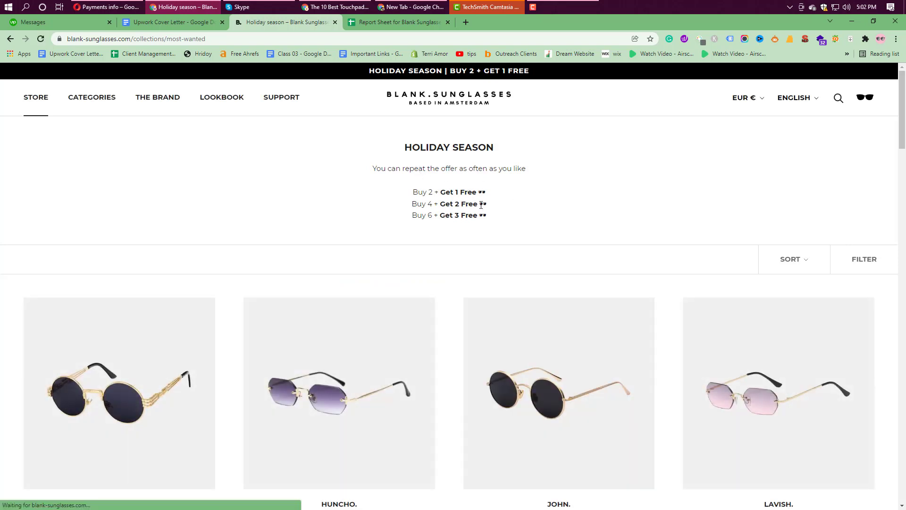
scroll(477, 199, down, 4)
scroll(470, 188, up, 4)
click(366, 159)
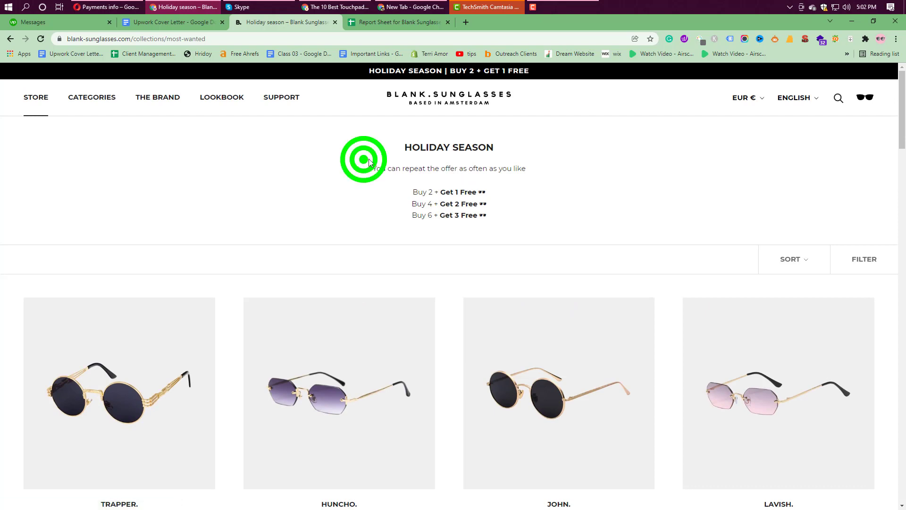
drag(368, 159, 493, 225)
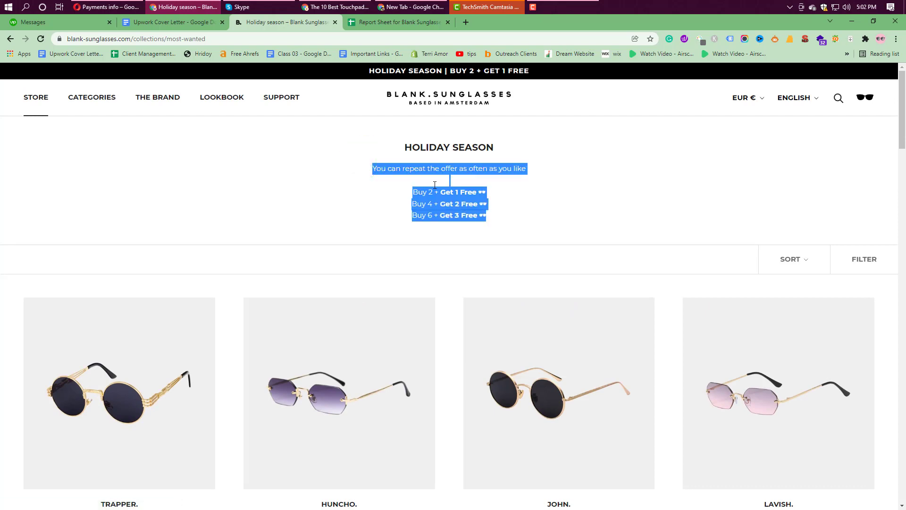
scroll(434, 184, down, 14)
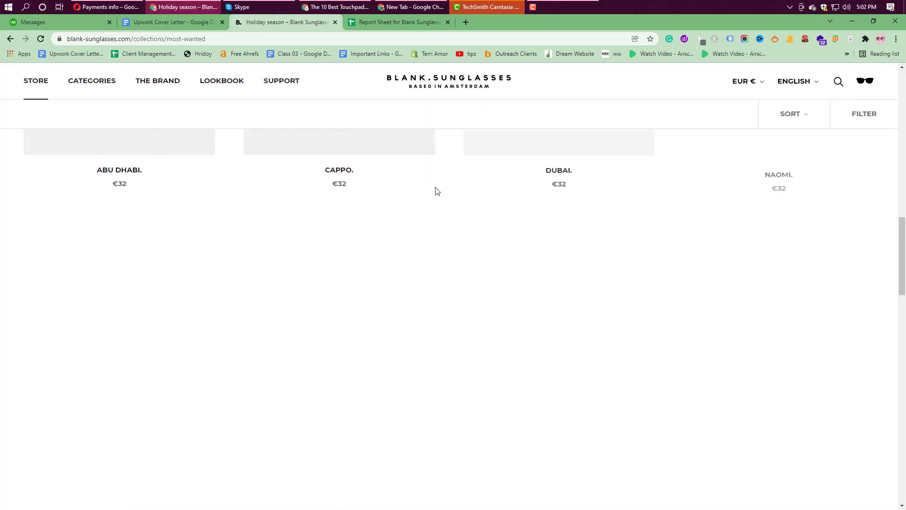
scroll(436, 189, up, 15)
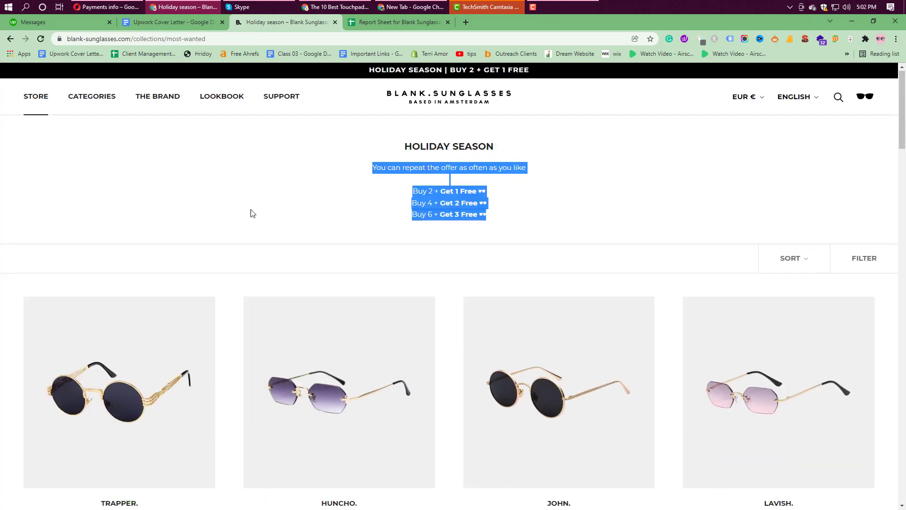
Open the TRAPPER. product page in a new browser tab and view the product photo of the woman facing forward
scroll(250, 210, down, 1)
right_click(135, 204)
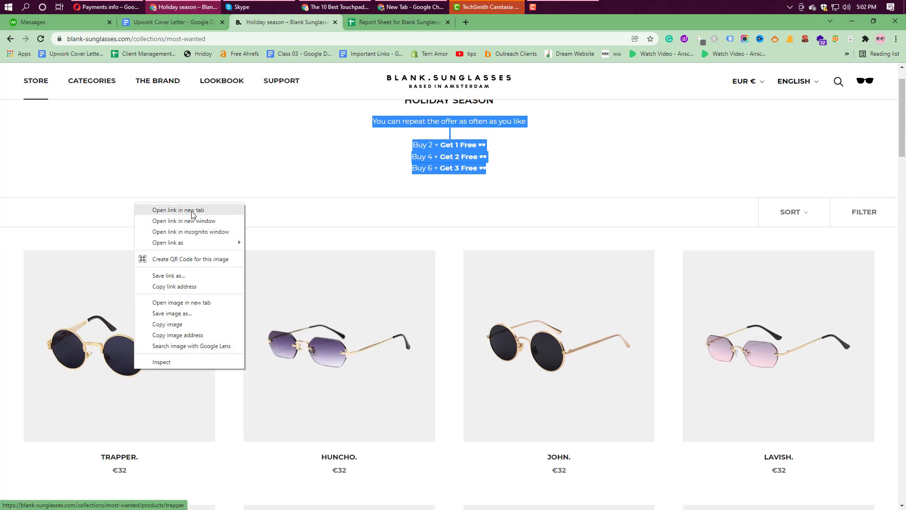
click(191, 211)
click(371, 23)
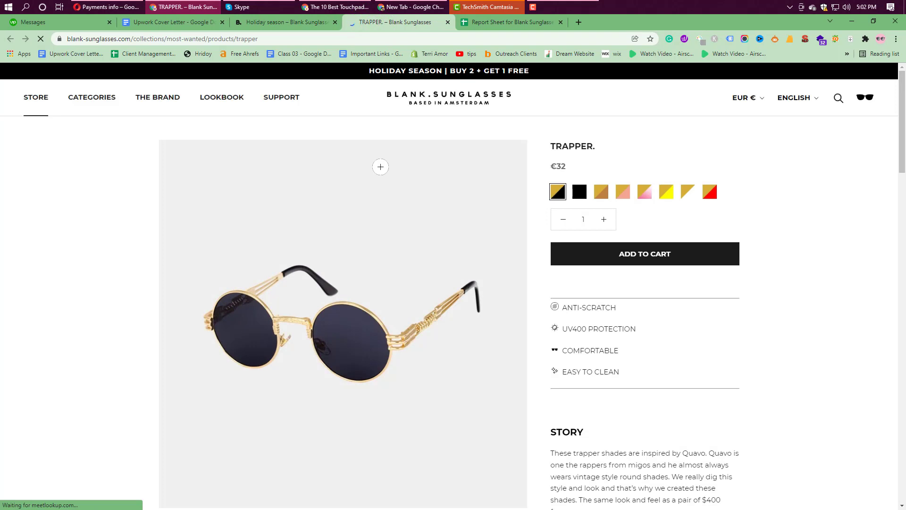
scroll(380, 166, down, 1)
scroll(380, 166, down, 2)
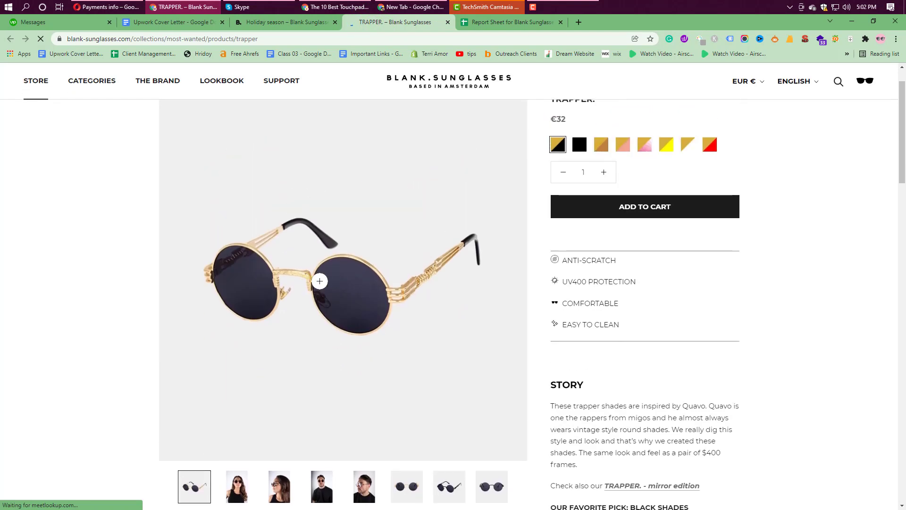
scroll(321, 279, down, 4)
click(237, 298)
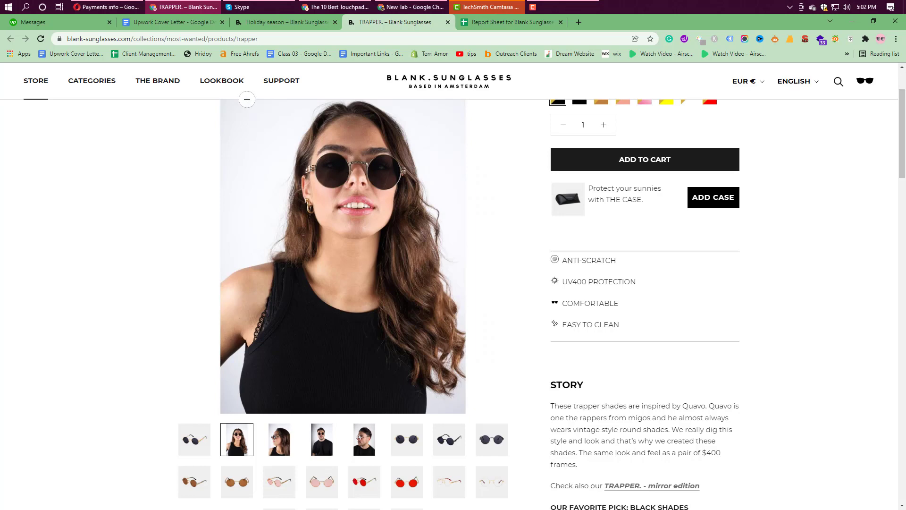
Return to the report spreadsheet and bring up the end of the work step list
click(500, 21)
scroll(264, 283, down, 4)
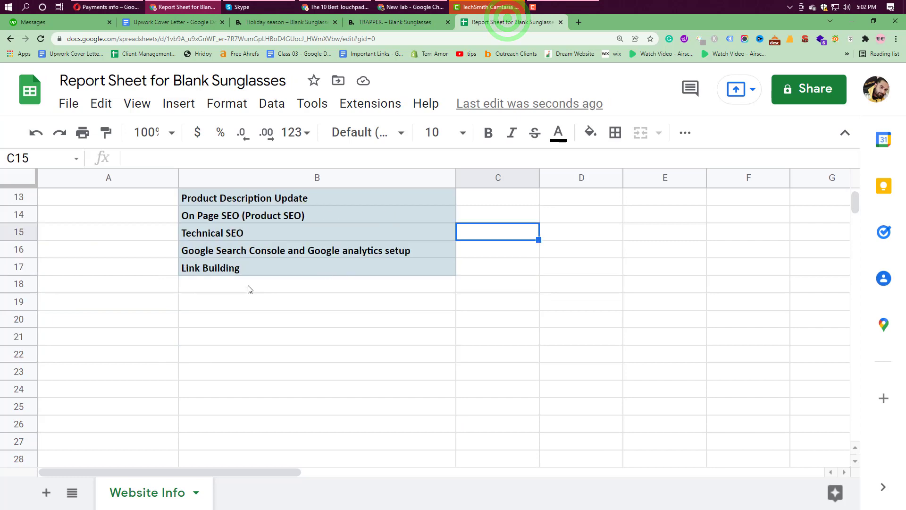
right_click(14, 249)
click(104, 305)
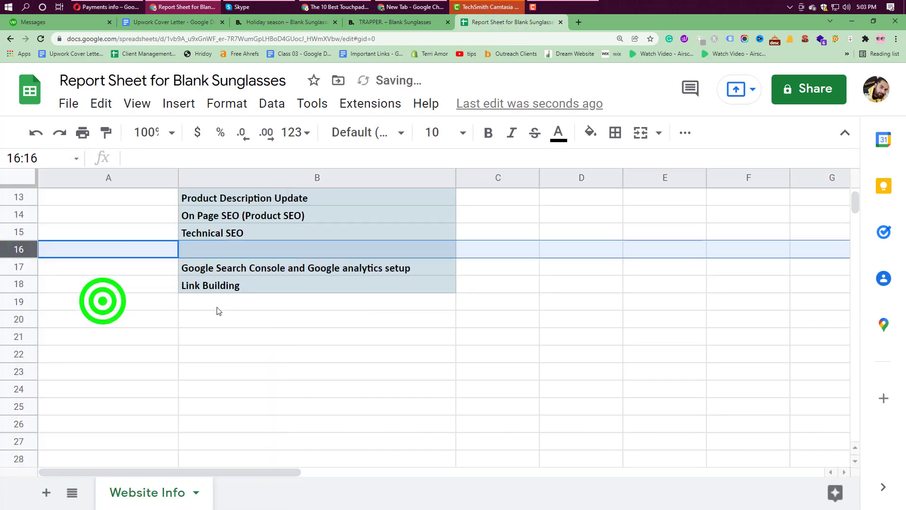
click(293, 241)
click(282, 247)
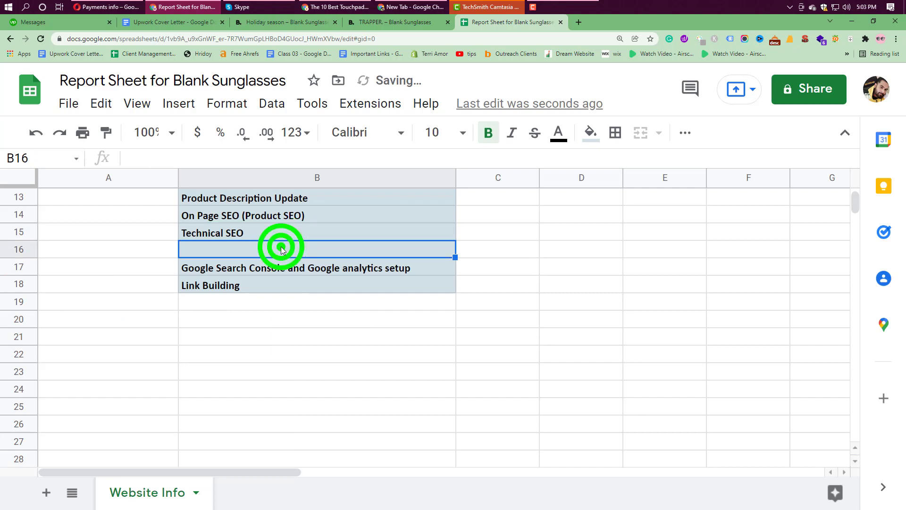
right_click(21, 250)
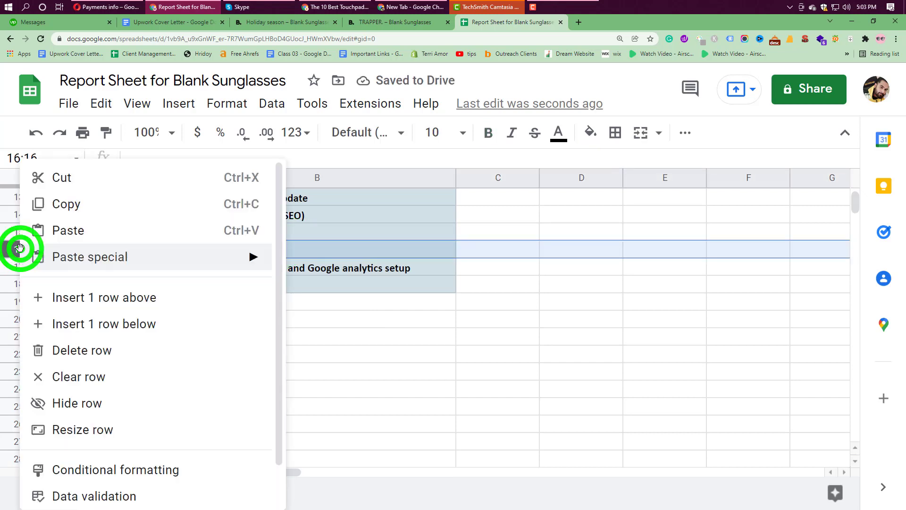
click(71, 348)
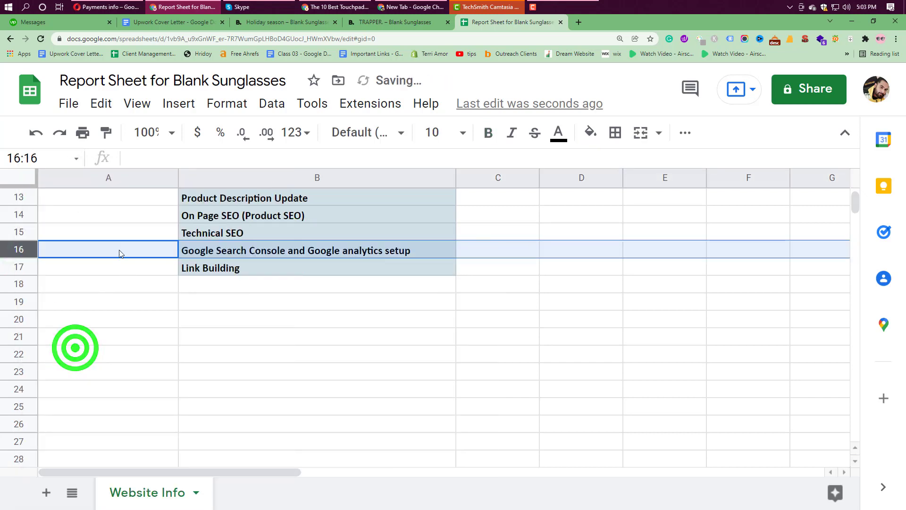
Insert a row above "Technical SEO" and enter "Image SEO" in cell B15
right_click(19, 231)
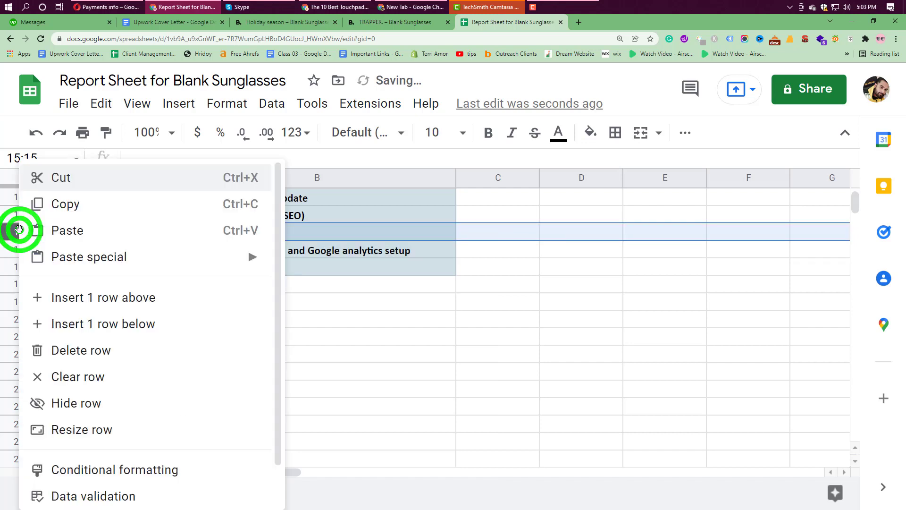
click(97, 297)
click(287, 236)
text(Image SEO)
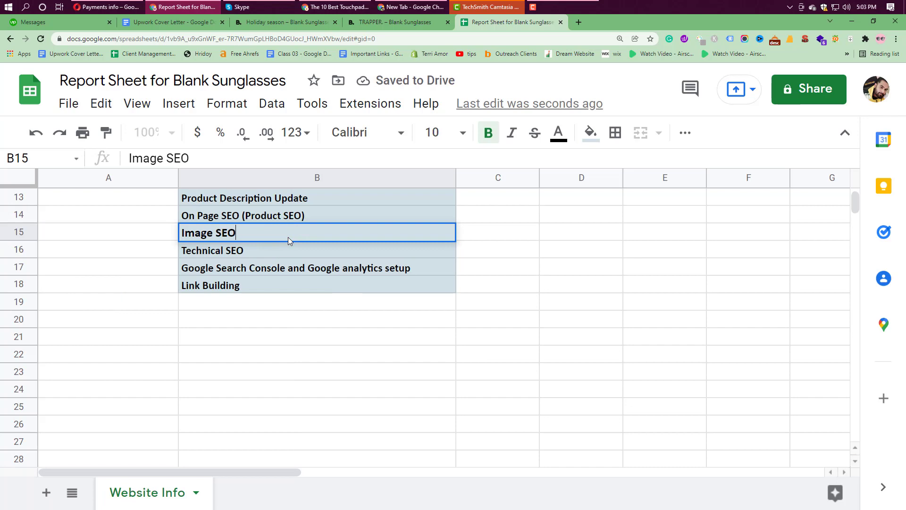
click(291, 324)
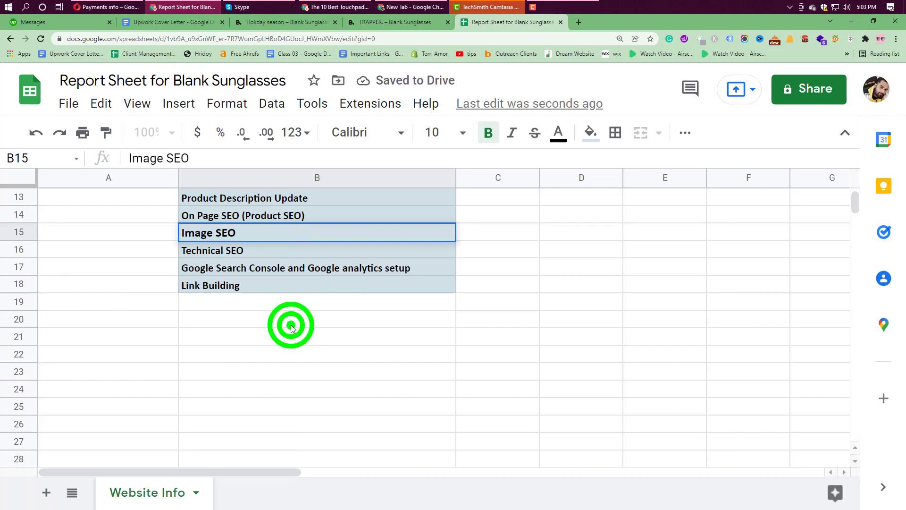
Switch to the TRAPPER. product page and examine its feature list and STORY description
click(359, 24)
scroll(598, 254, down, 1)
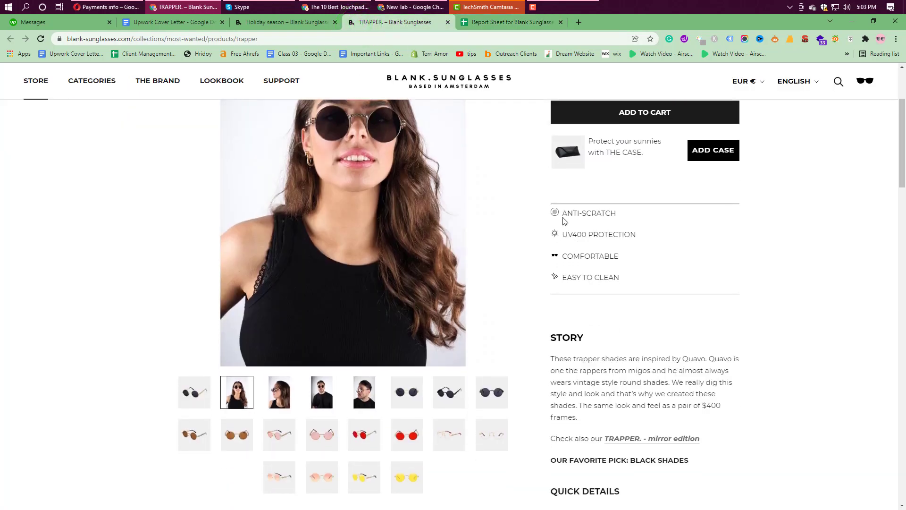
drag(559, 214, 586, 241)
click(584, 238)
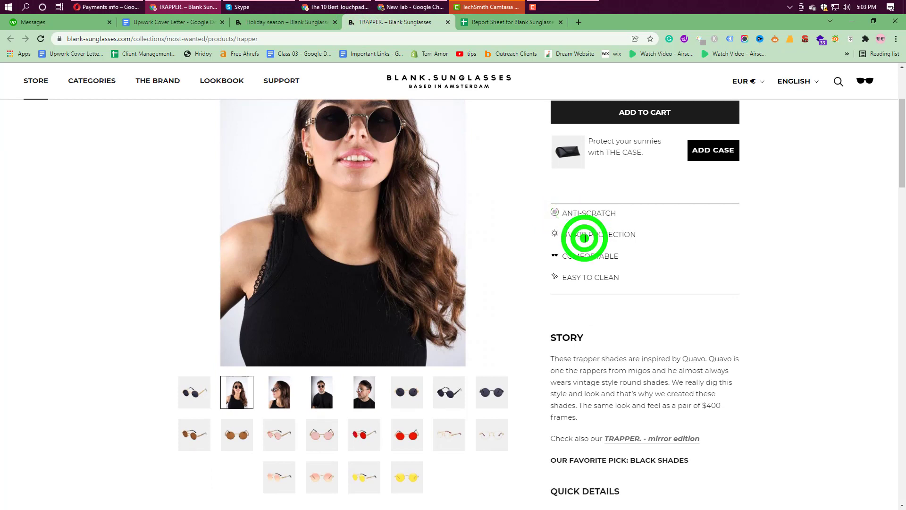
scroll(595, 255, down, 1)
scroll(608, 284, down, 1)
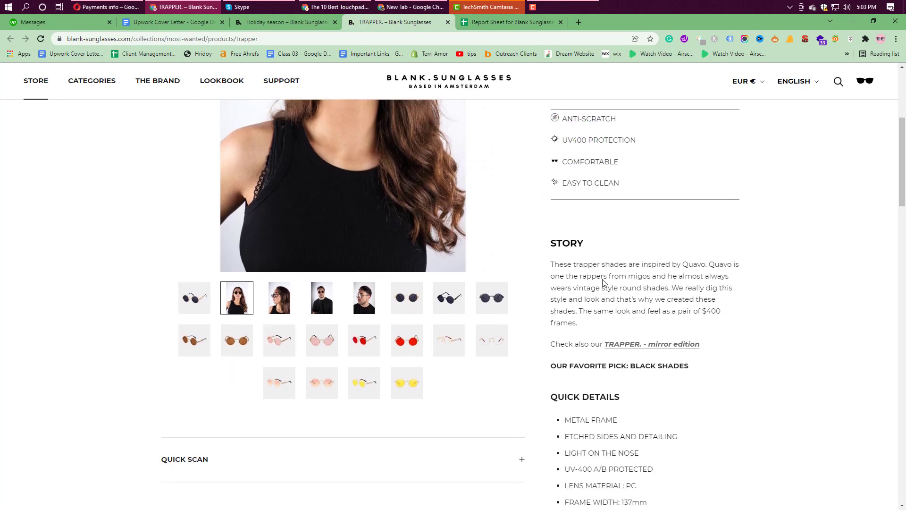
drag(549, 262, 611, 329)
click(637, 304)
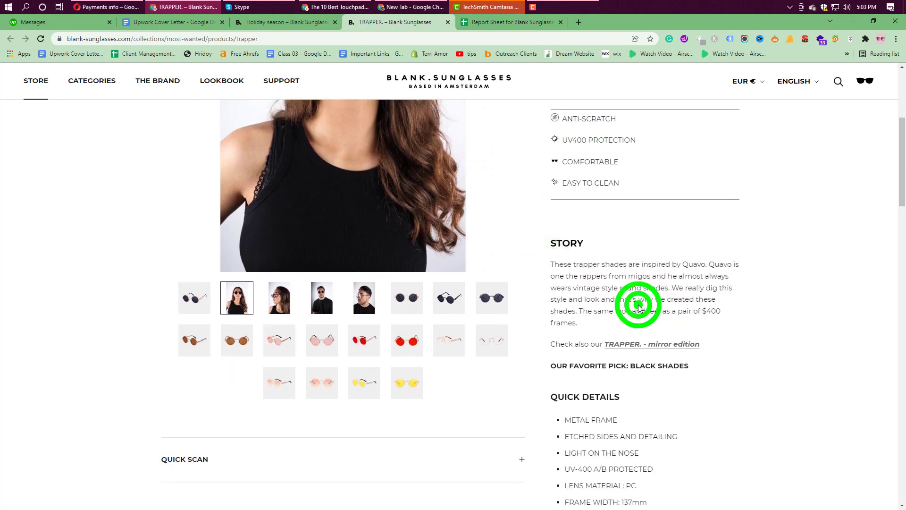
scroll(638, 298, up, 2)
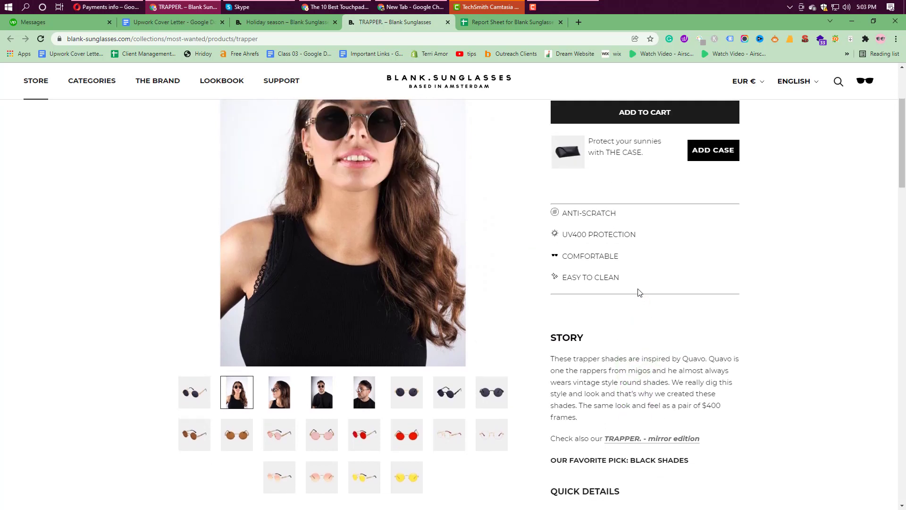
scroll(637, 292, up, 3)
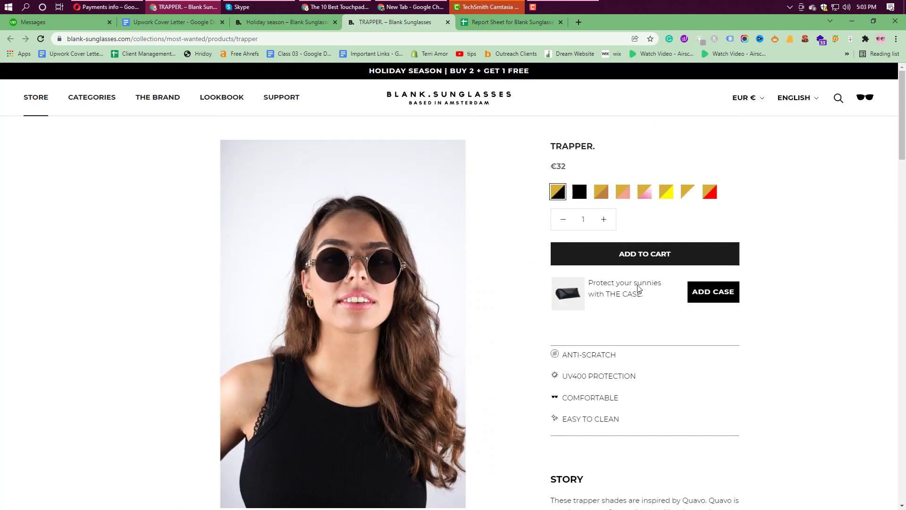
Examine the TRAPPER. page from the product title through the story and quick details to the Frequently Bought Together section
double_click(604, 147)
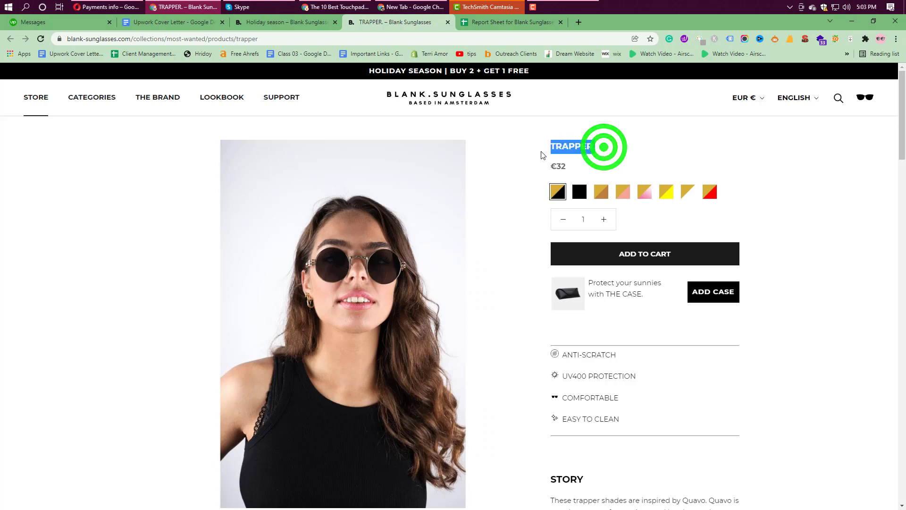
scroll(601, 171, down, 3)
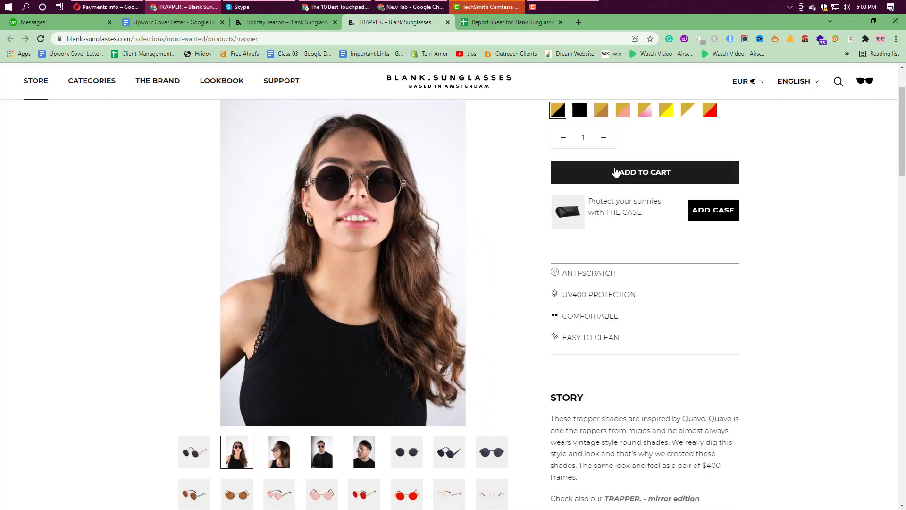
drag(556, 214, 687, 246)
scroll(689, 249, down, 1)
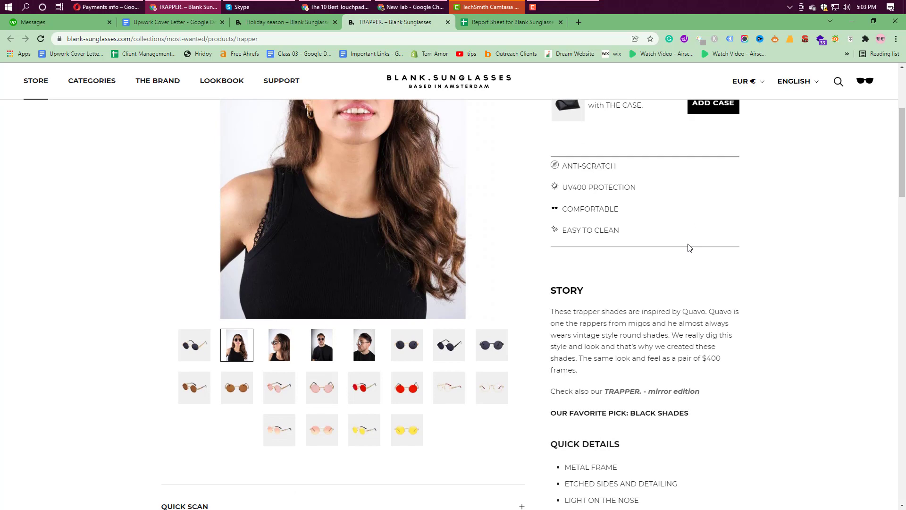
scroll(690, 246, down, 2)
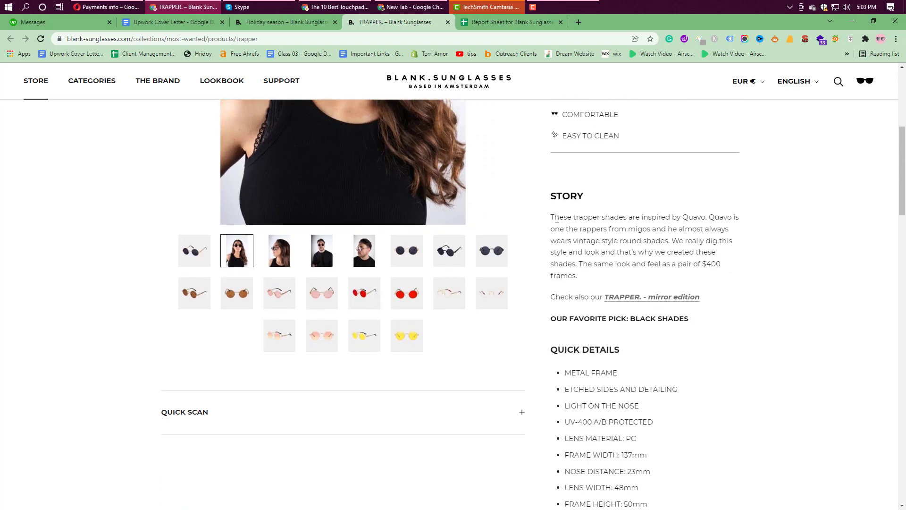
drag(557, 218, 775, 294)
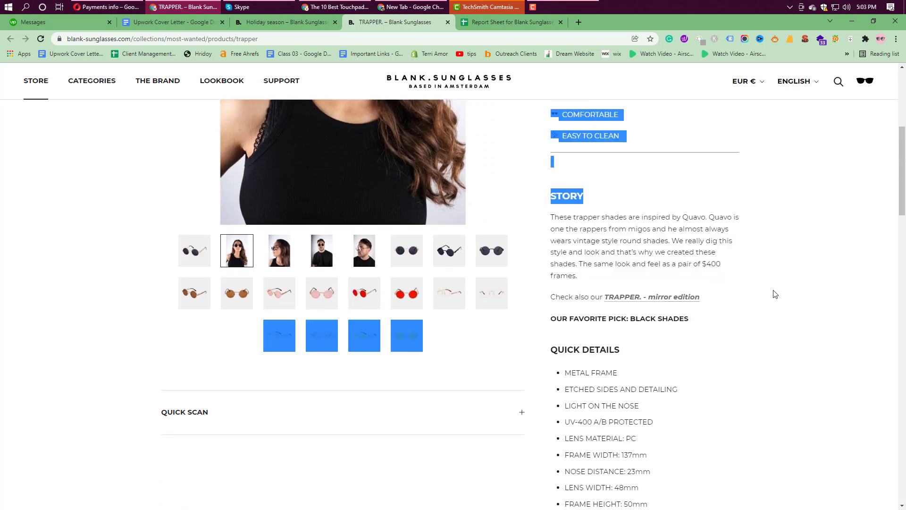
scroll(747, 293, down, 3)
drag(557, 210, 717, 334)
scroll(716, 340, down, 6)
scroll(716, 334, down, 1)
click(506, 324)
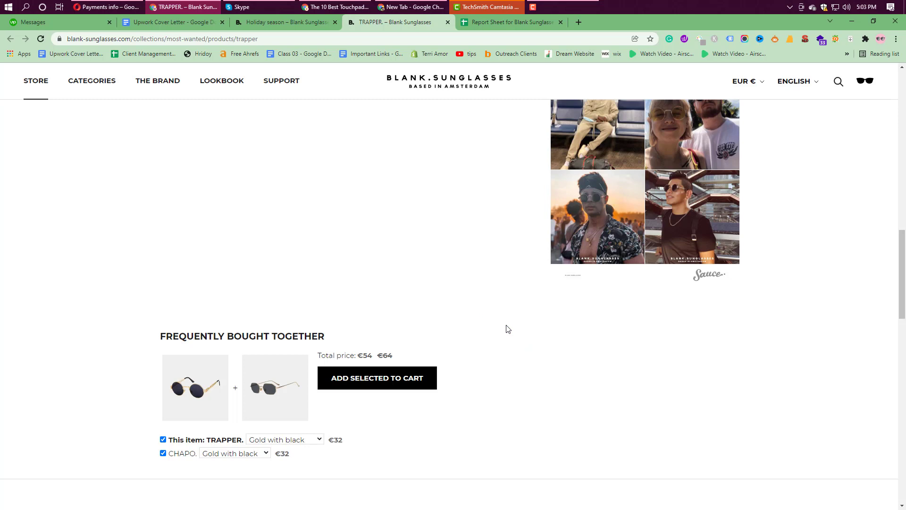
scroll(506, 328, up, 20)
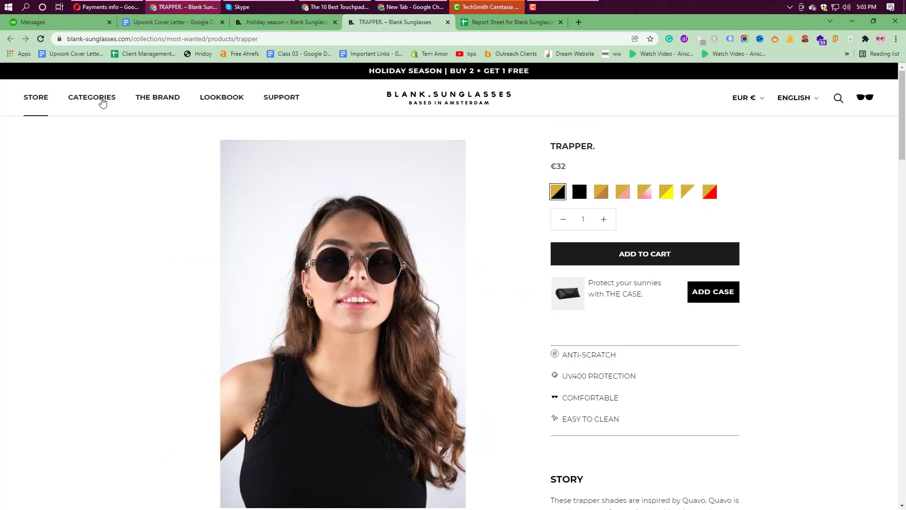
Open the Blue Light category of the store and highlight the collection slug in its URL
click(103, 101)
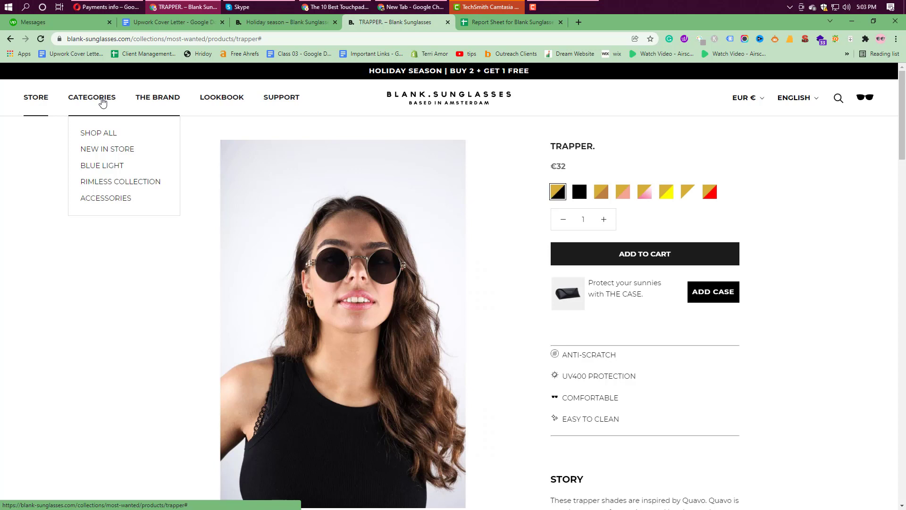
click(115, 168)
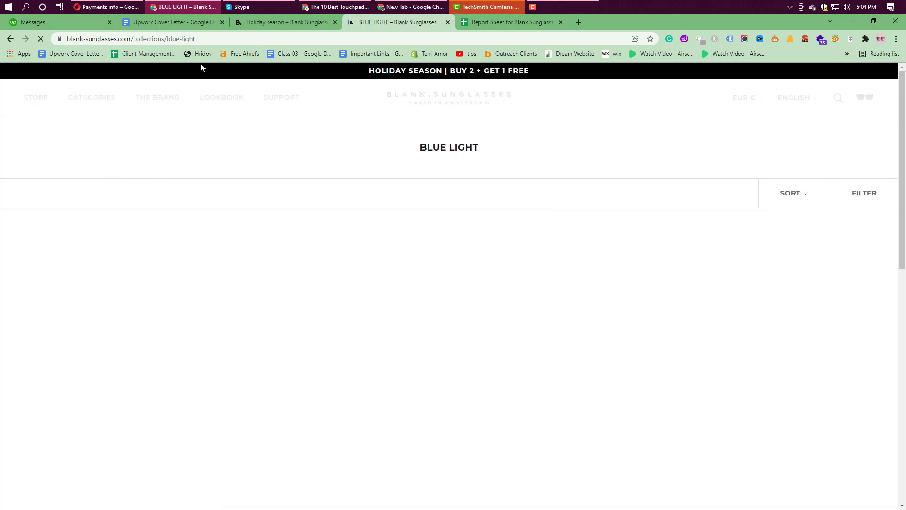
click(210, 39)
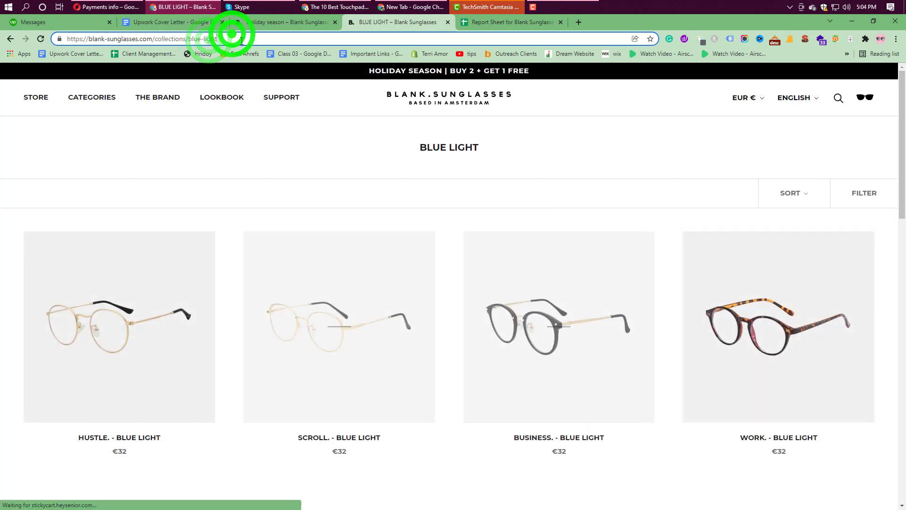
drag(217, 39, 192, 39)
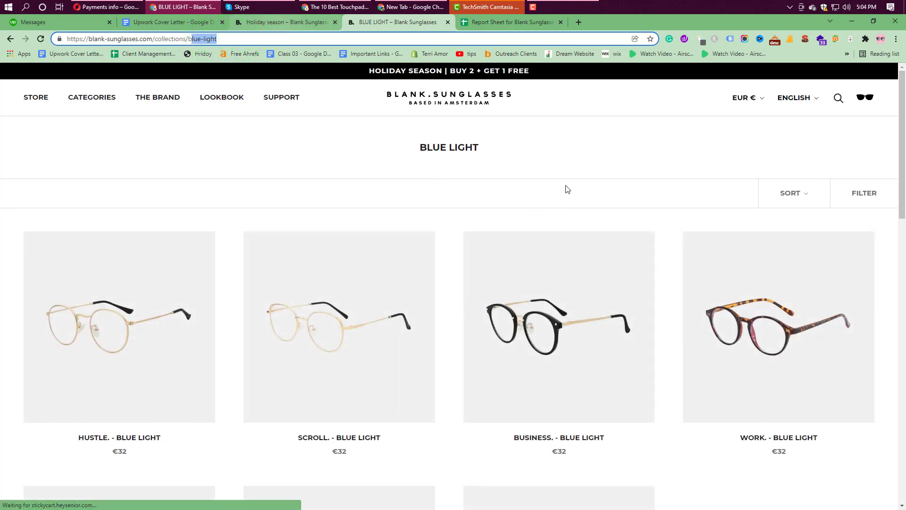
Examine the Blue Light collection page for its heading, product listing and any category text
scroll(566, 188, down, 2)
scroll(574, 186, down, 10)
scroll(575, 186, up, 9)
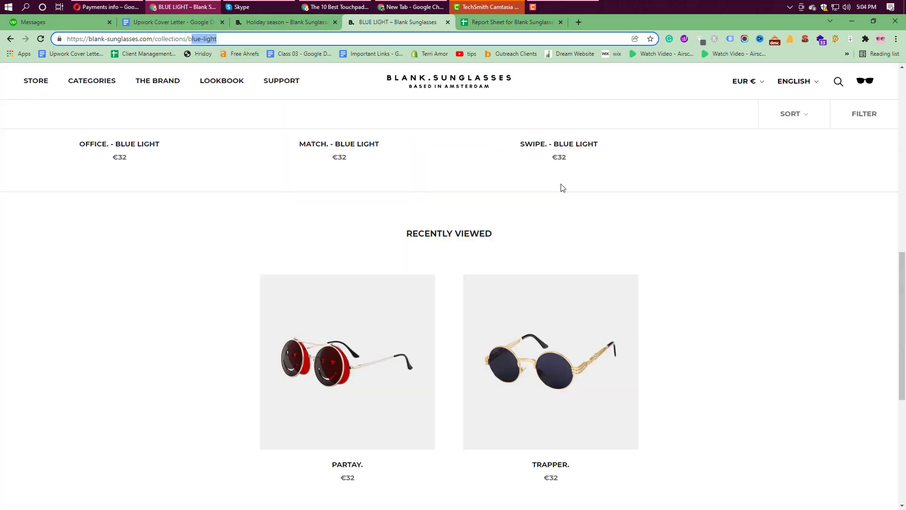
scroll(552, 183, up, 3)
scroll(259, 178, down, 10)
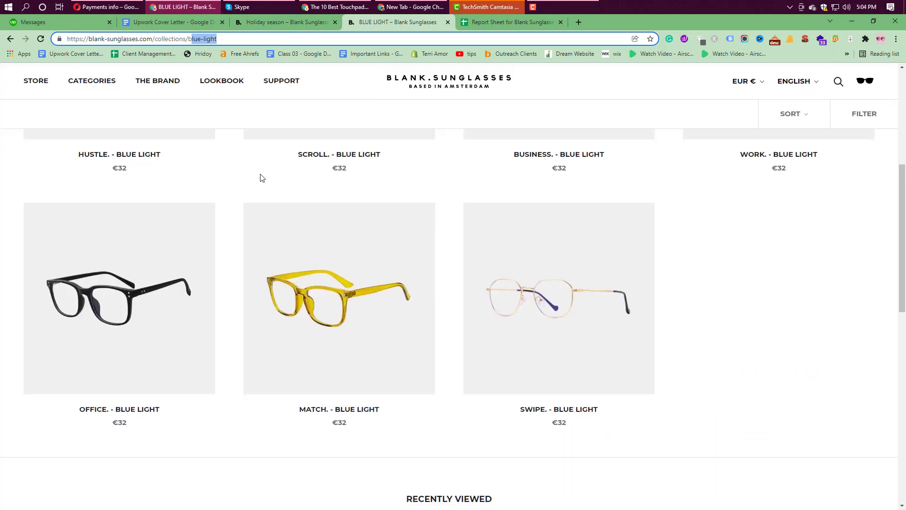
scroll(519, 173, up, 10)
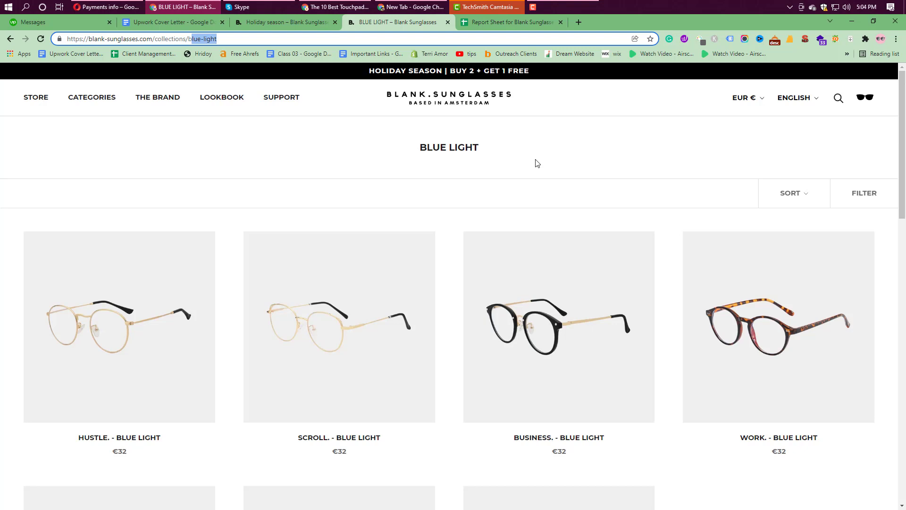
Return to the report spreadsheet and review the website details and the full Work Step list
click(502, 20)
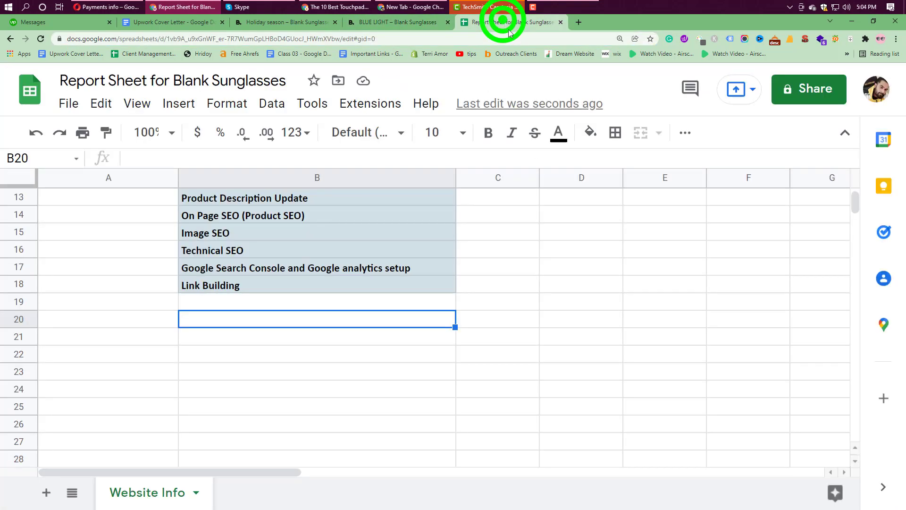
click(494, 333)
scroll(494, 331, up, 4)
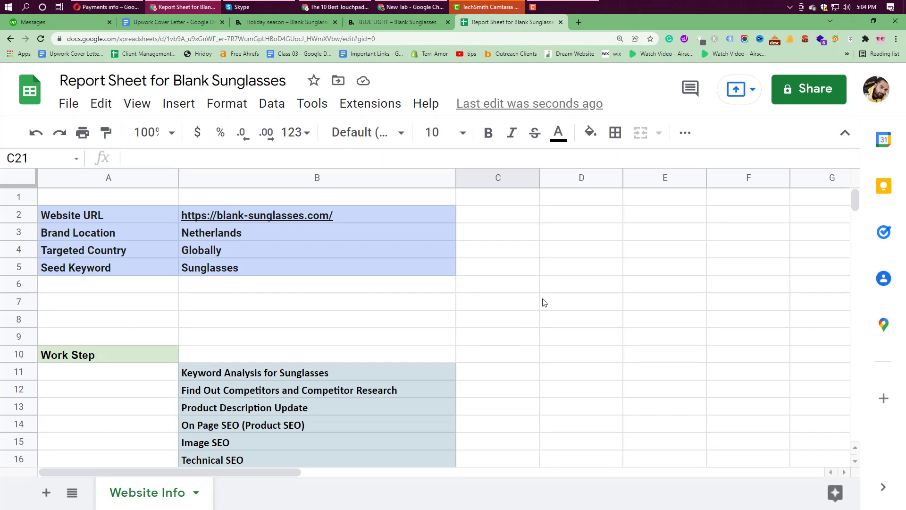
scroll(550, 304, down, 3)
scroll(557, 304, up, 3)
scroll(561, 303, down, 4)
scroll(531, 304, up, 4)
click(496, 302)
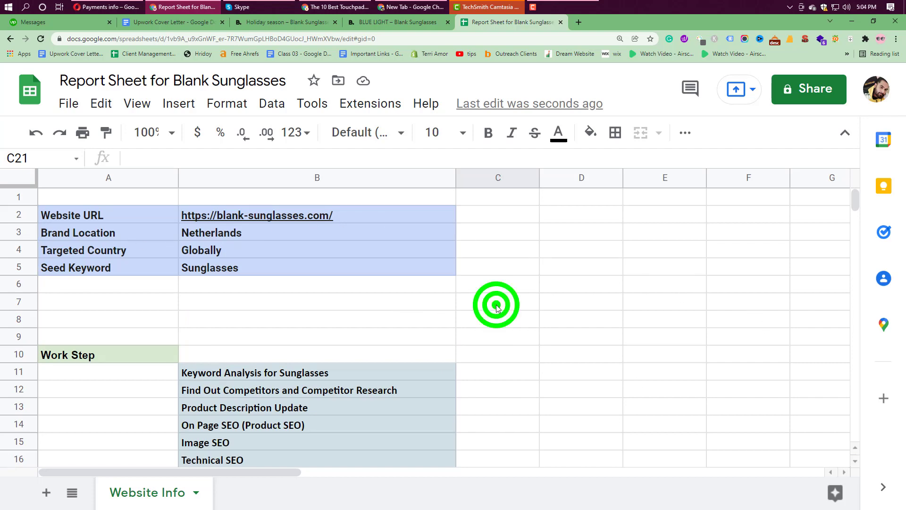
scroll(248, 307, down, 3)
scroll(326, 268, up, 3)
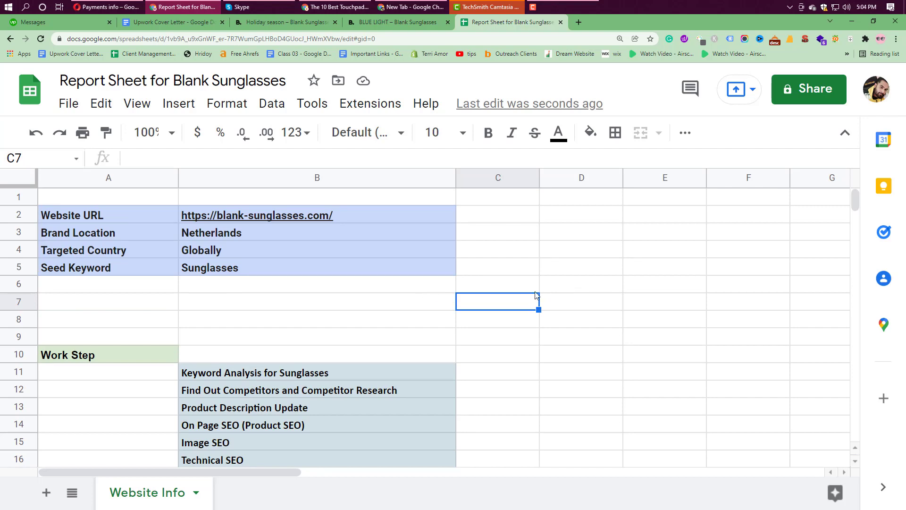
scroll(533, 296, down, 3)
scroll(533, 295, up, 3)
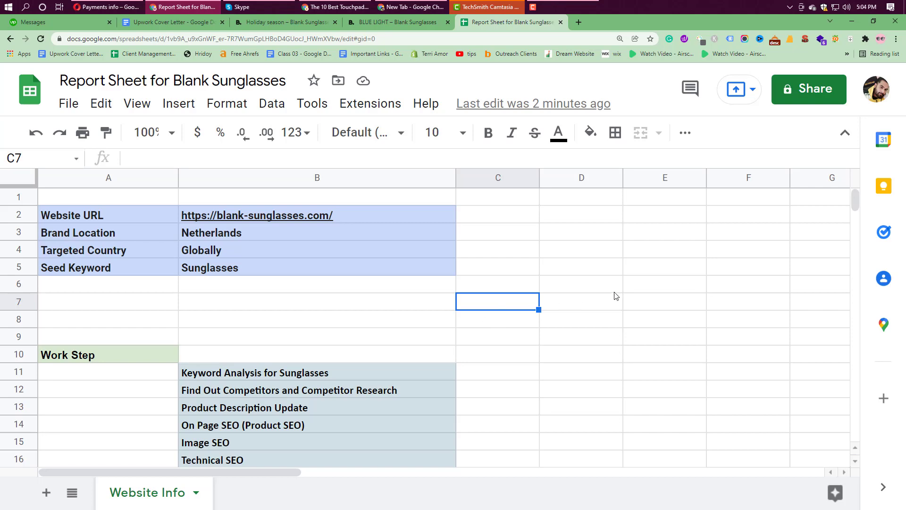
scroll(580, 306, down, 1)
scroll(580, 305, up, 1)
Search Google for "mandala design" in a new browser tab
click(577, 25)
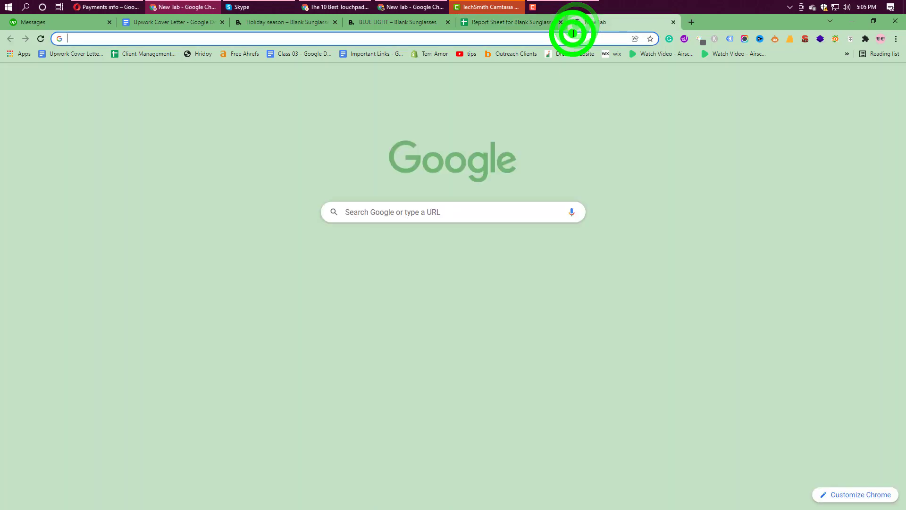
click(573, 35)
text(m)
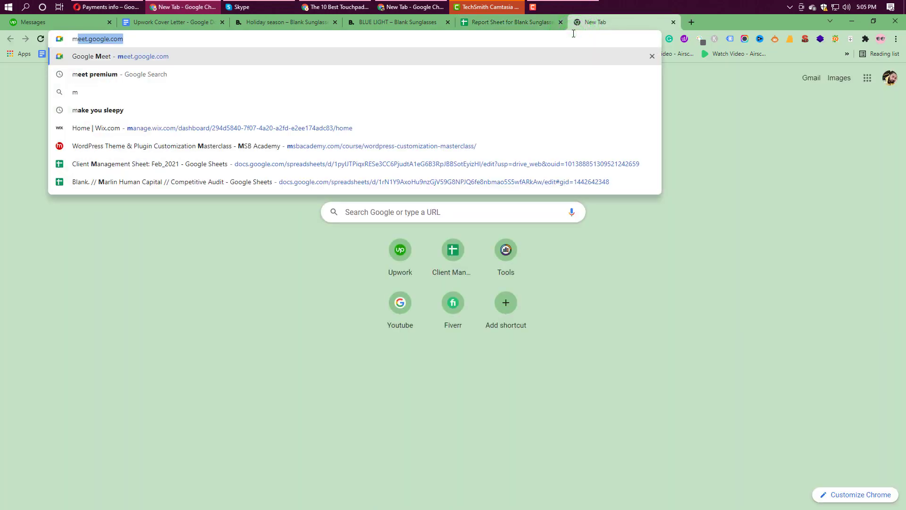
text(andi)
key(BackSpace)
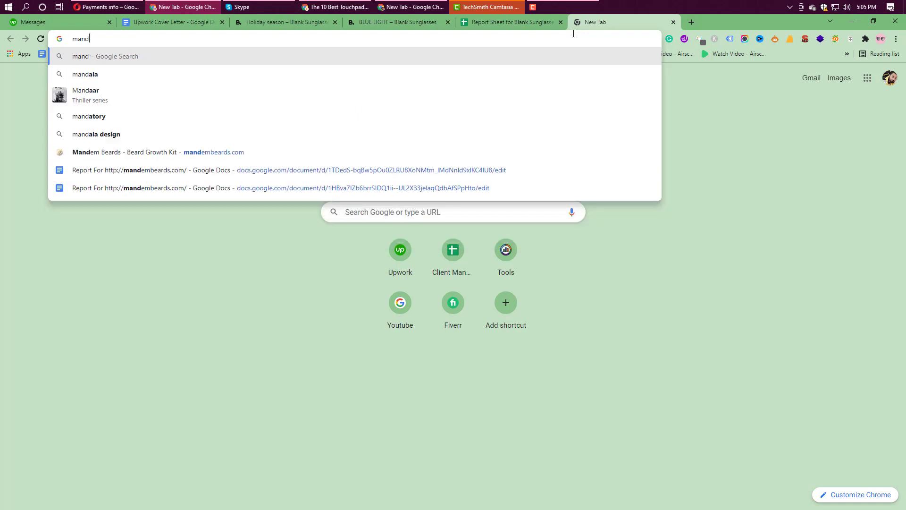
click(413, 141)
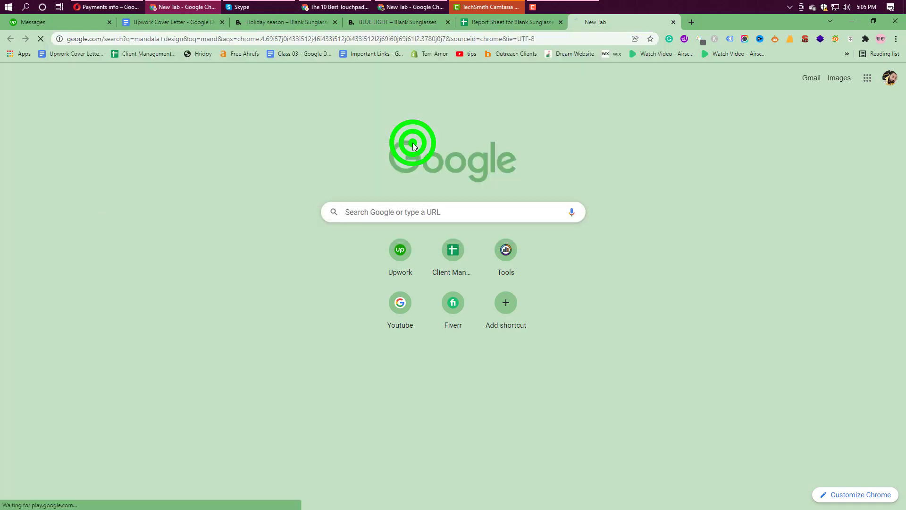
triple_click(243, 91)
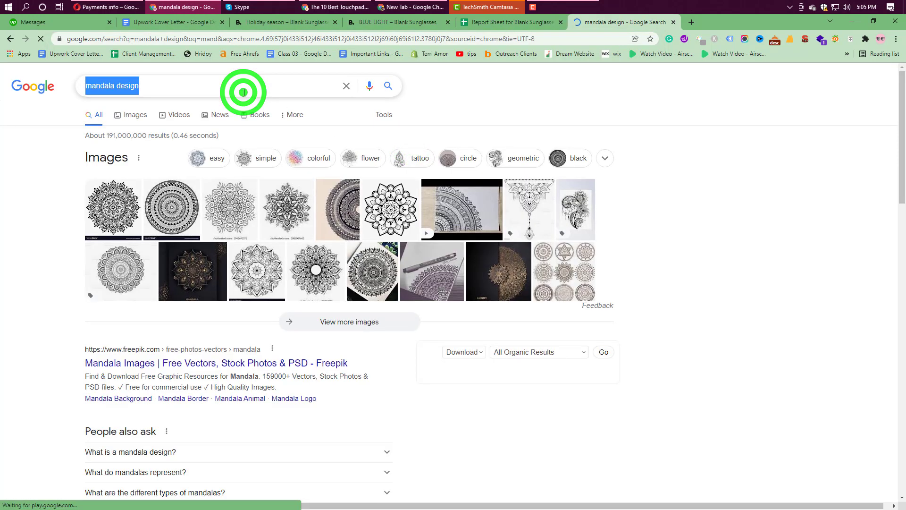
text(men)
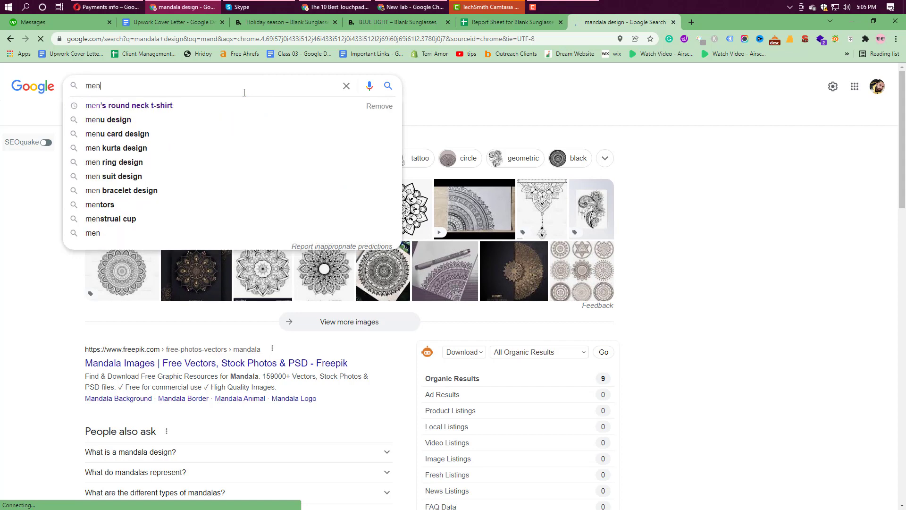
key(BackSpace)
key(BackSpace)
key(BackSpace)
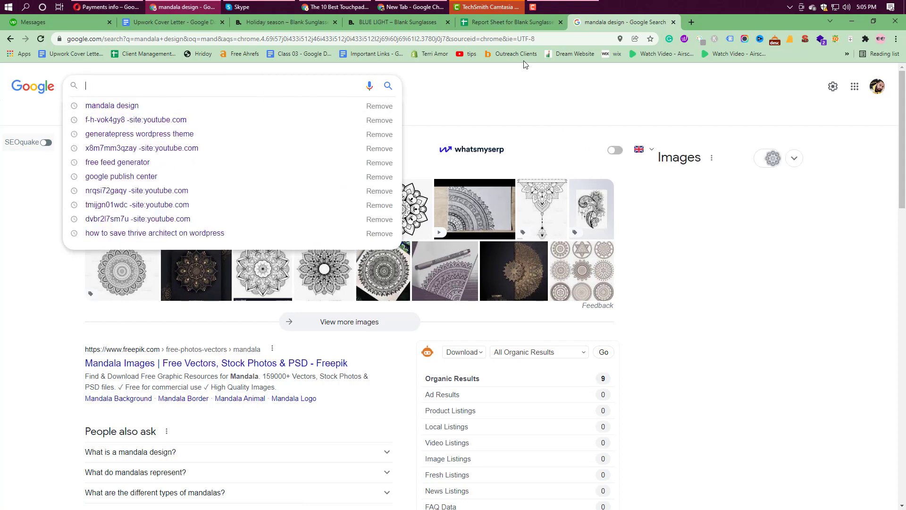
click(517, 39)
text(men)
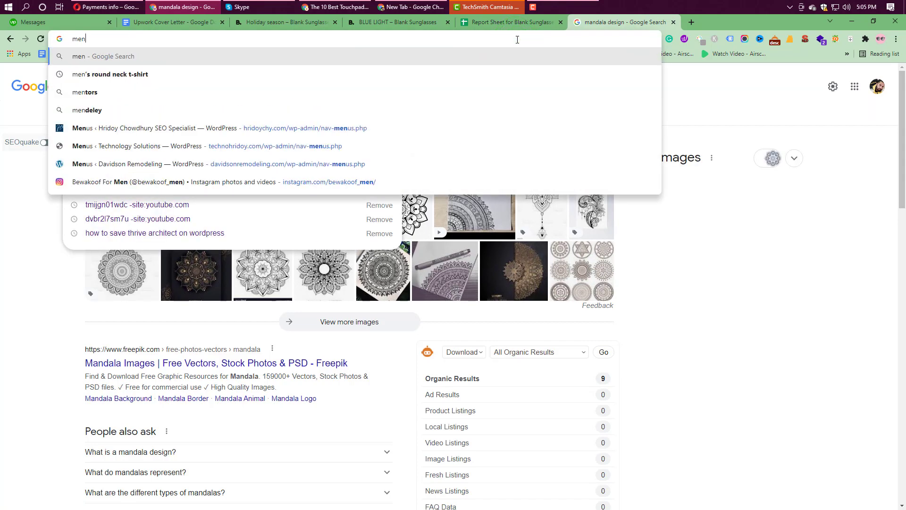
text(dre)
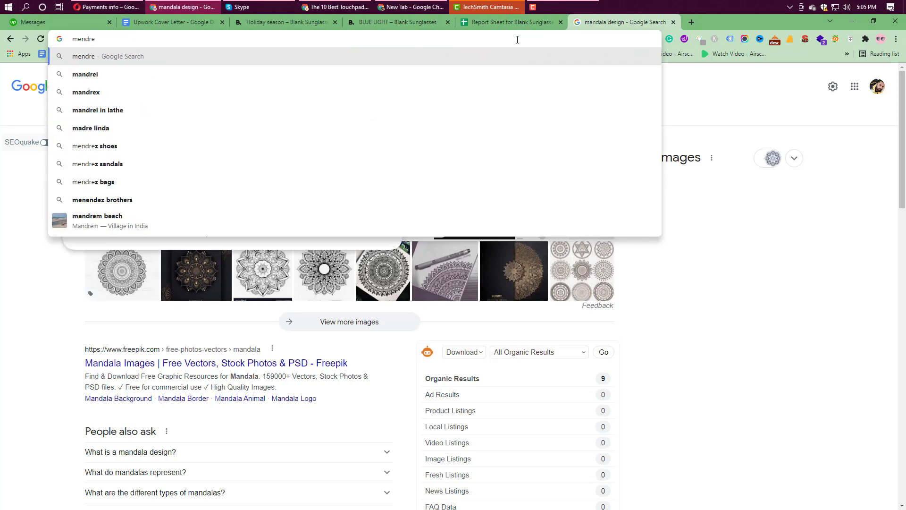
key(BackSpace)
key(BackSpace)
key(BackSpace)
key(BackSpace)
key(BackSpace)
key(BackSpace)
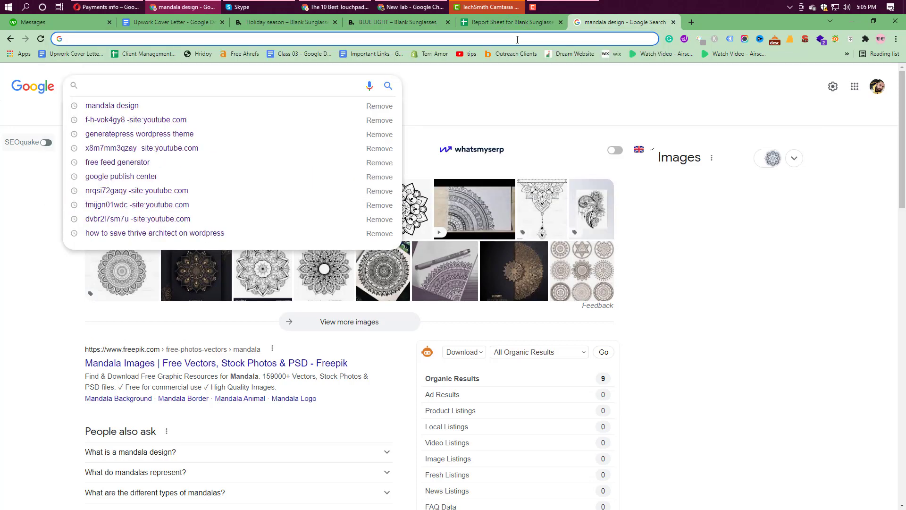
Close the mandala design search and open mandembeards.com in a new browser tab
click(674, 22)
click(579, 22)
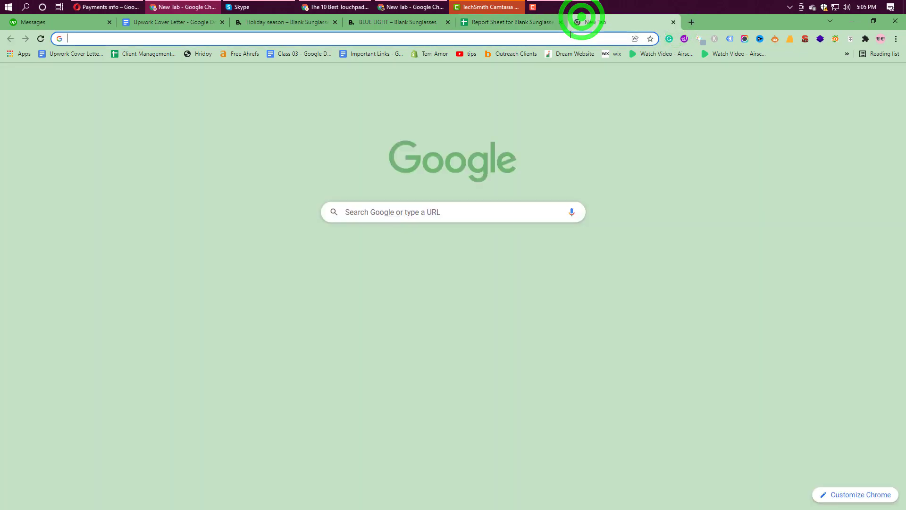
click(570, 36)
text(mandembeards.com)
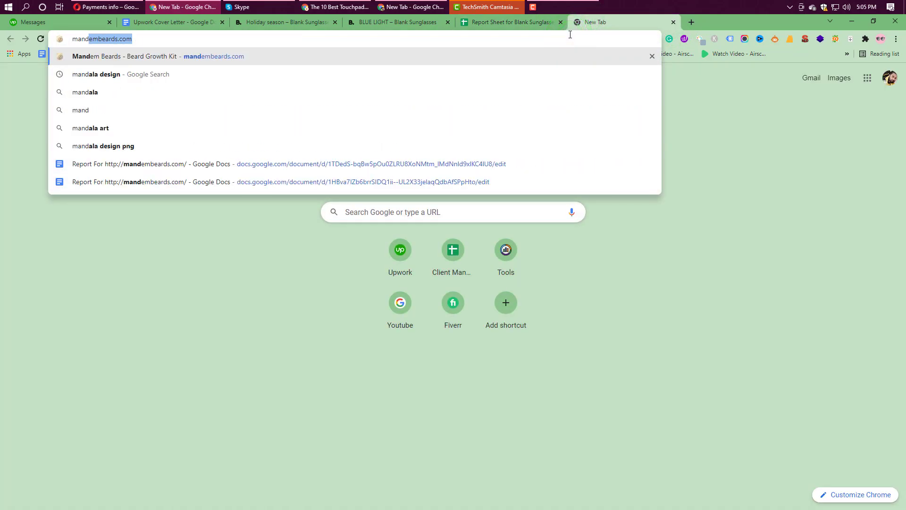
key(Return)
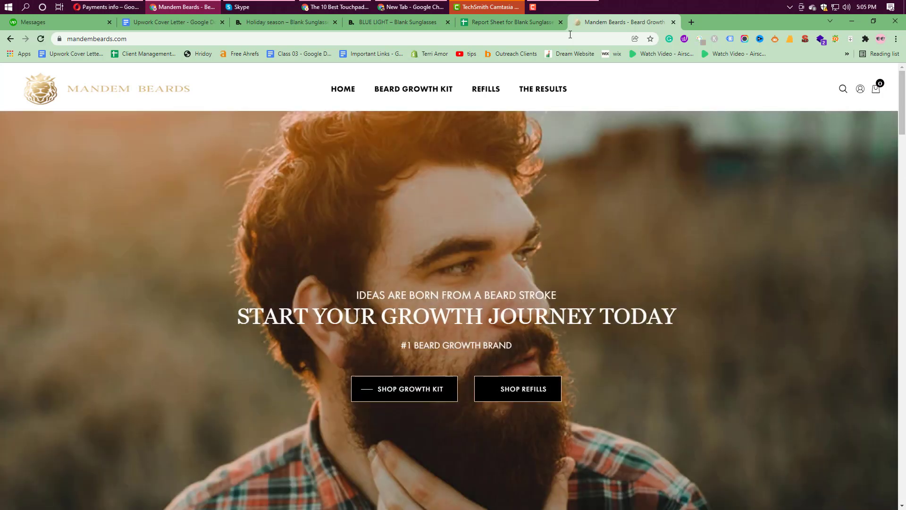
Examine the Mandem Beards homepage's Activator Serum and Beard Growth text down to the footer, dismissing the sign-up popup
scroll(401, 186, down, 10)
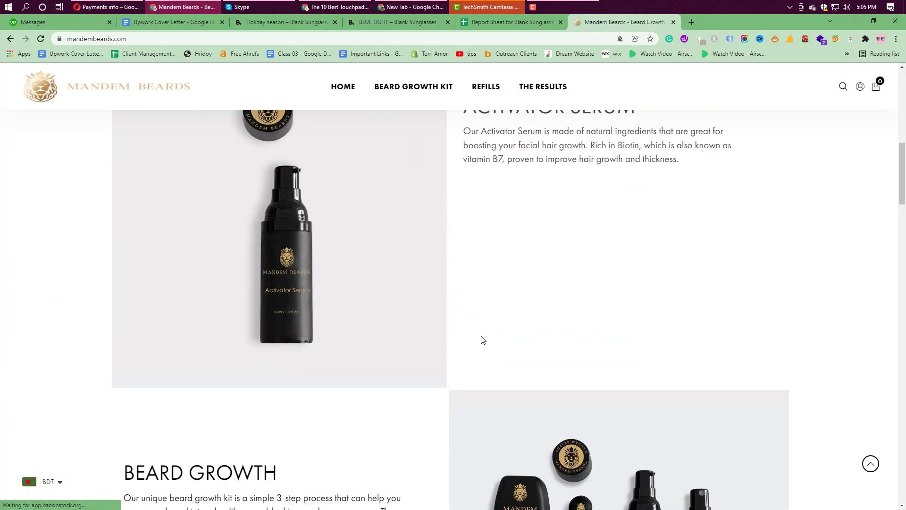
scroll(451, 314, down, 5)
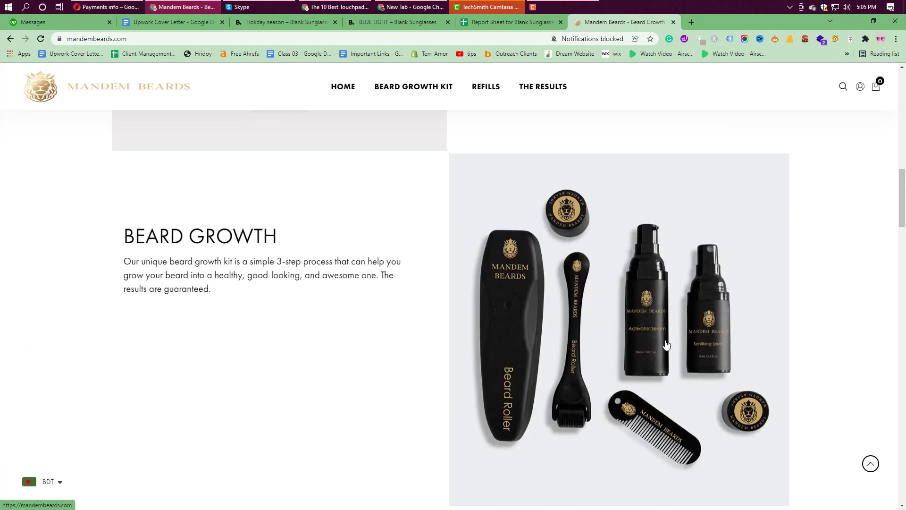
scroll(638, 318, up, 8)
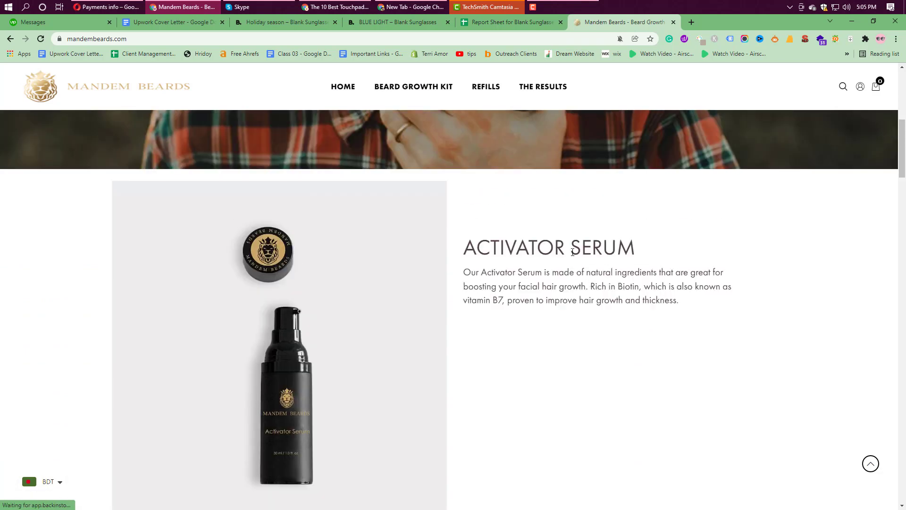
scroll(572, 252, down, 6)
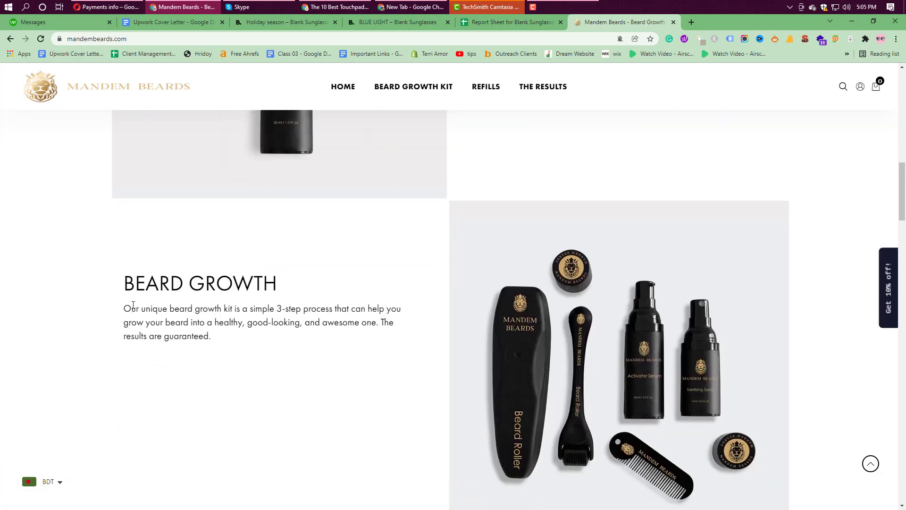
drag(126, 286, 285, 292)
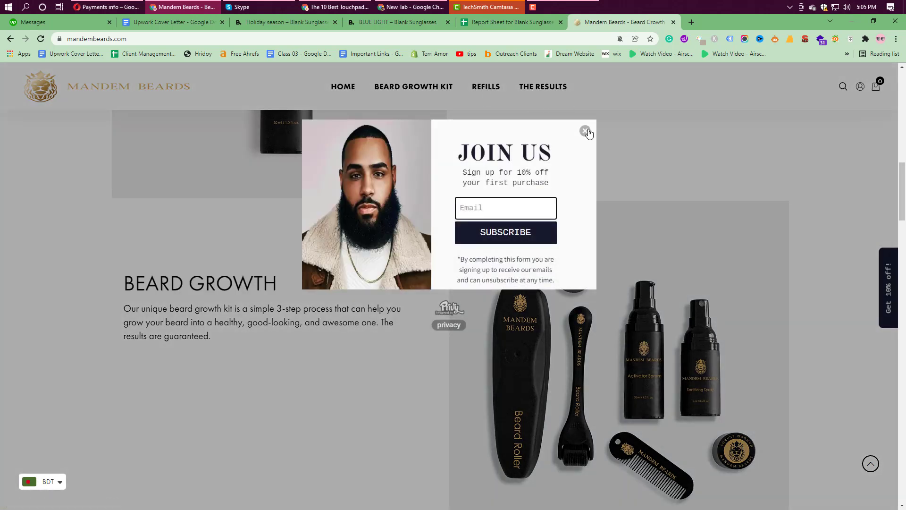
click(586, 130)
scroll(471, 169, up, 5)
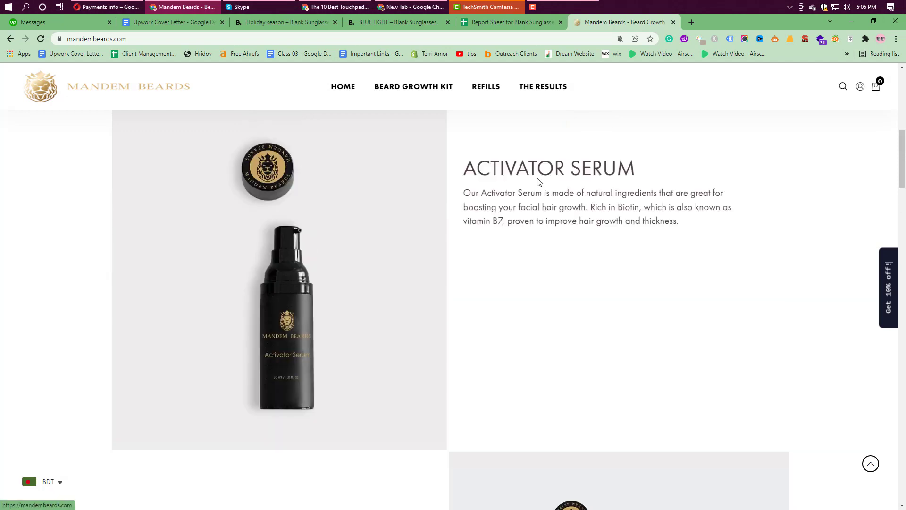
scroll(539, 178, down, 20)
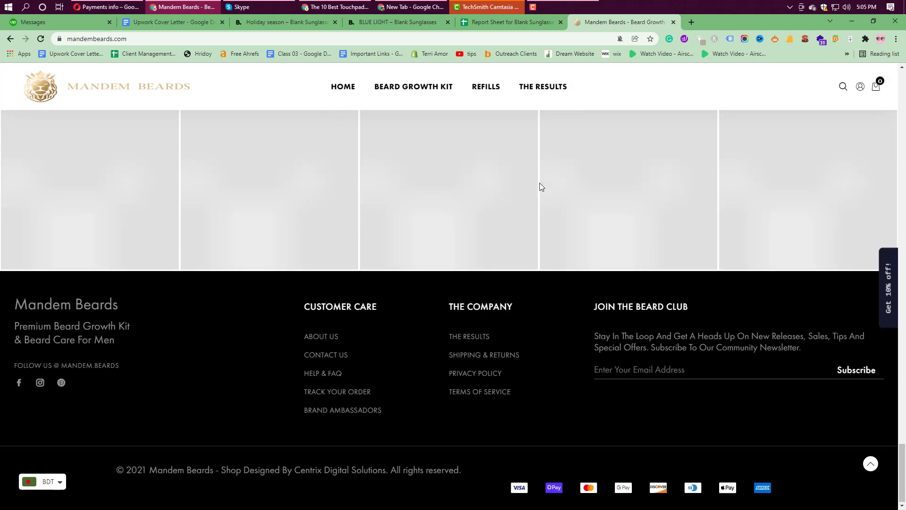
Open the Mandem Beards About Us page and review its brand text, dismissing the notification request
click(331, 336)
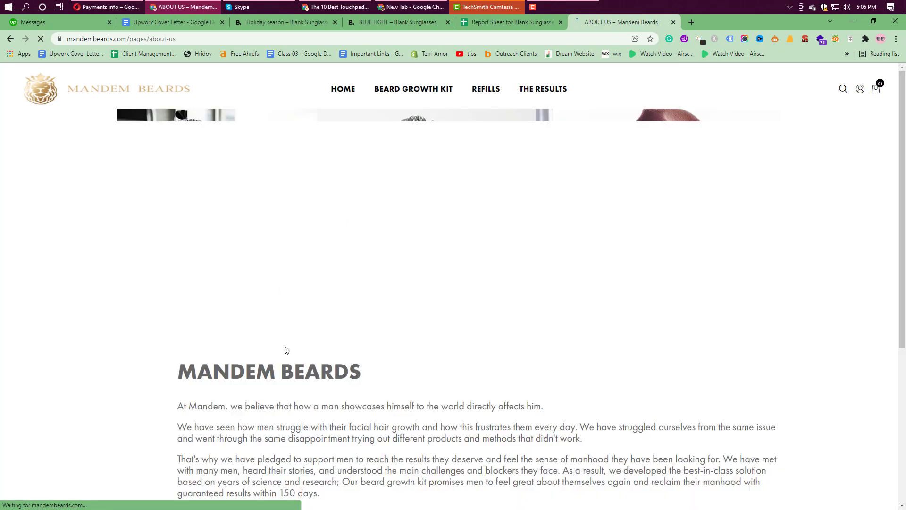
scroll(285, 350, down, 5)
drag(184, 179, 592, 256)
double_click(596, 257)
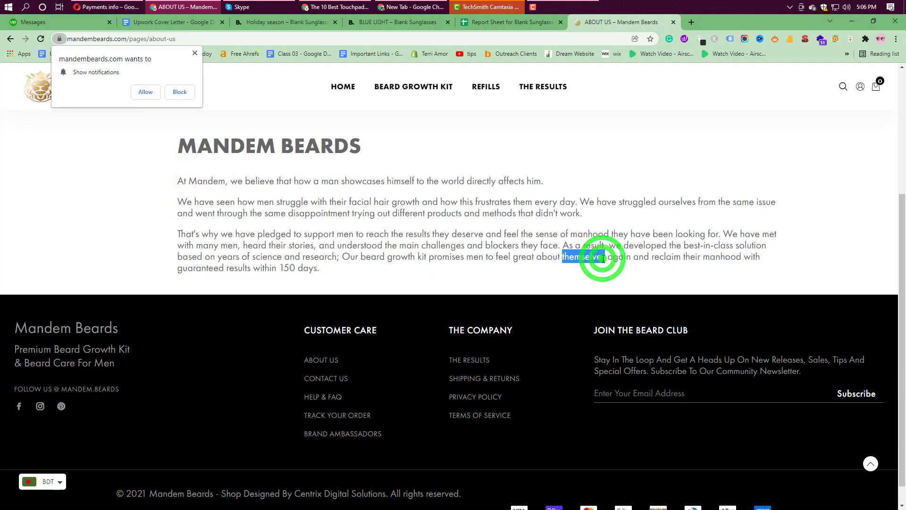
click(195, 53)
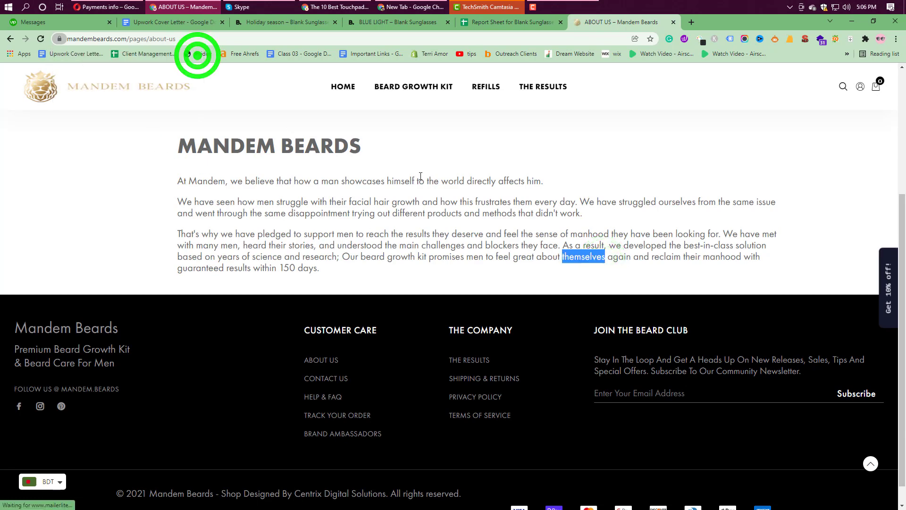
scroll(427, 188, up, 4)
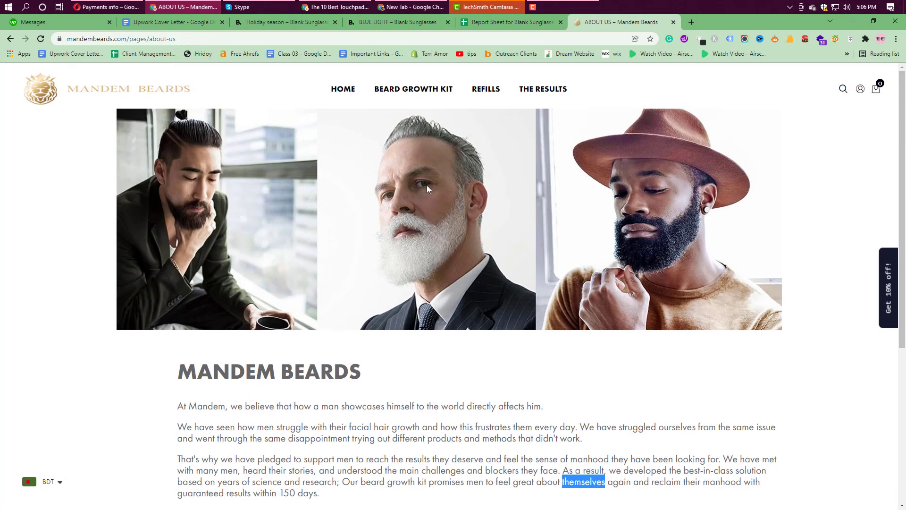